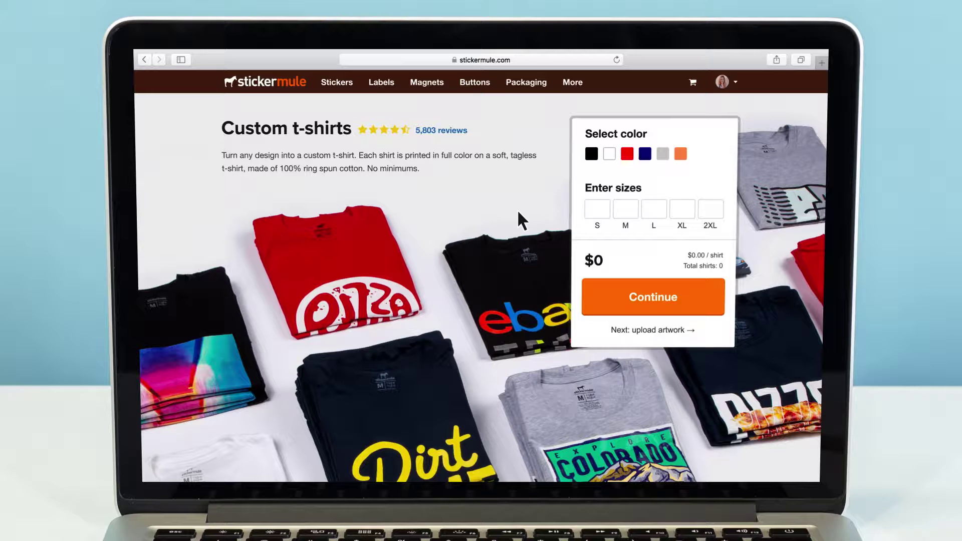
Step: Configure a black custom t-shirt order with 10 L and 5 XL shirts and the artwork position set to Full front
click(591, 154)
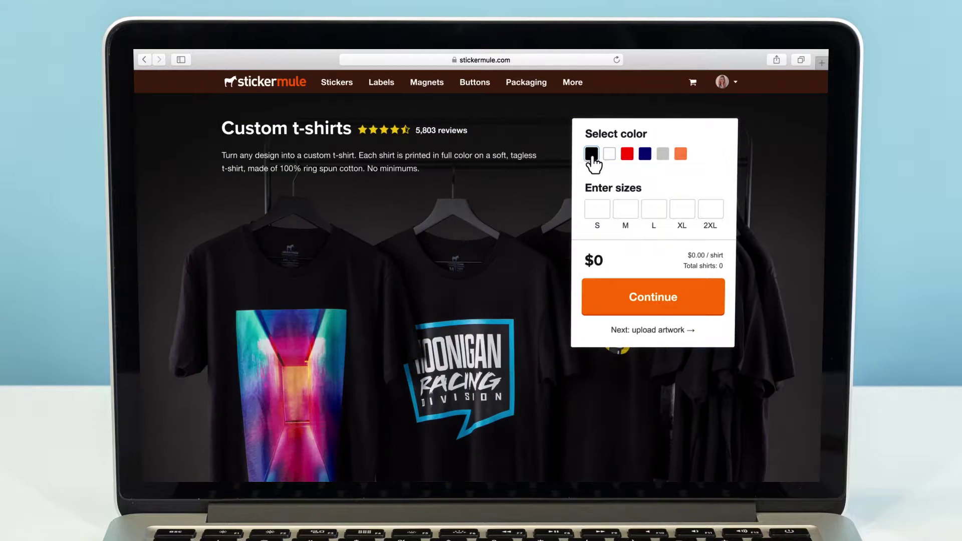
click(659, 210)
text(10)
key(Tab)
text(5)
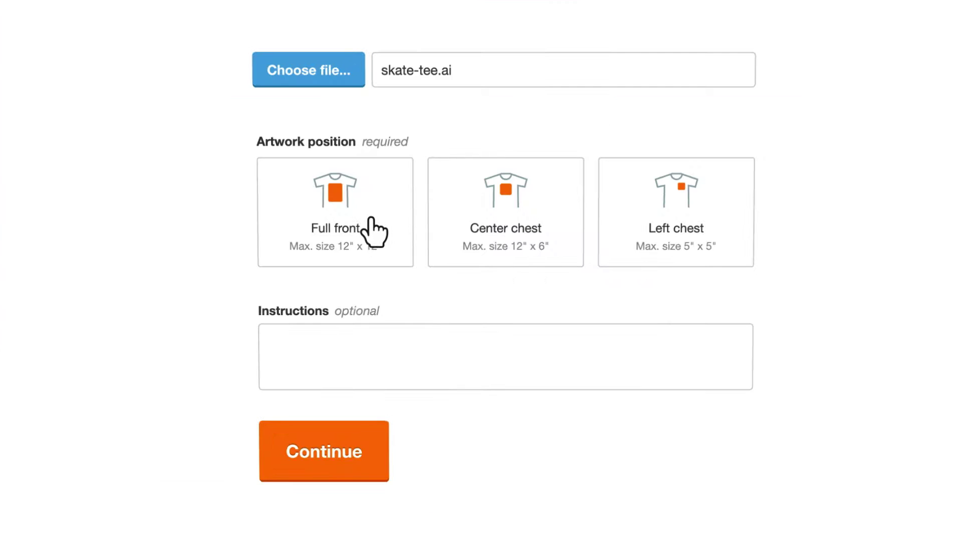
click(371, 223)
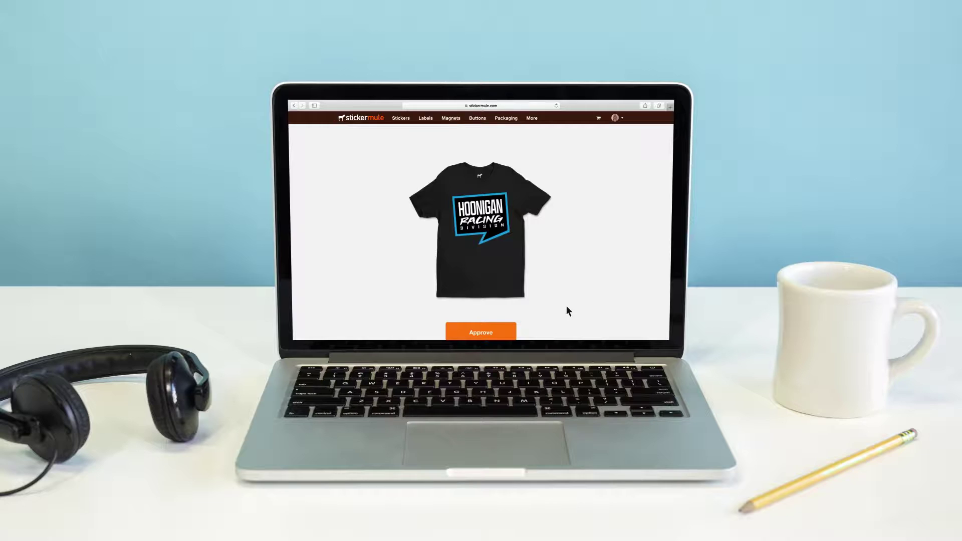
Step: Submit proof feedback asking "Can we knockout the black in the graphic?" and approve the revised t-shirt proof
scroll(567, 310, down, 3)
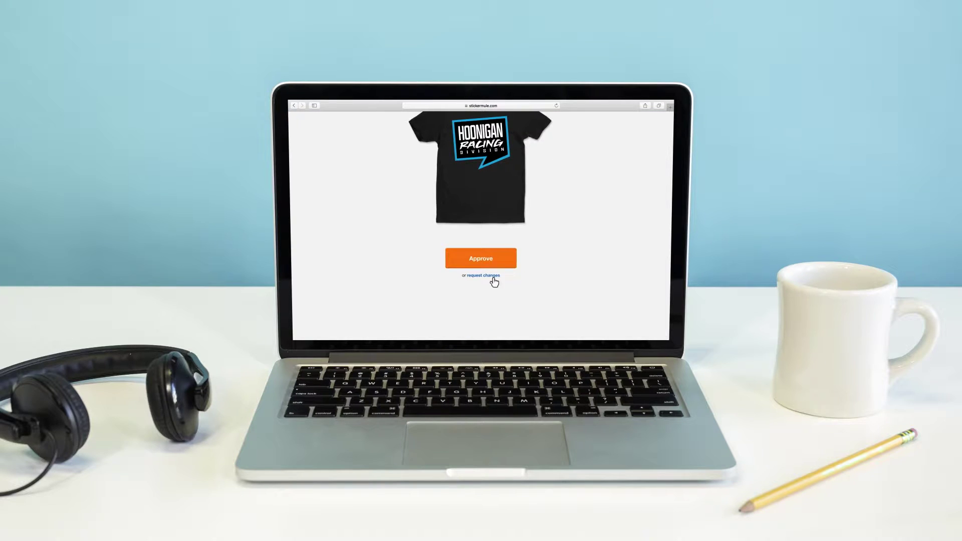
click(495, 279)
text(Can we knockout the black in the graphic?)
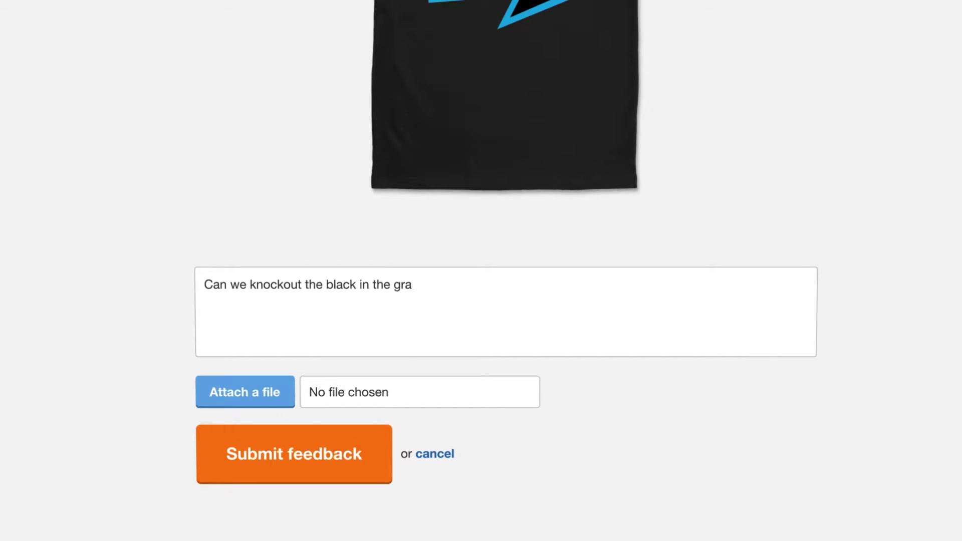
click(371, 440)
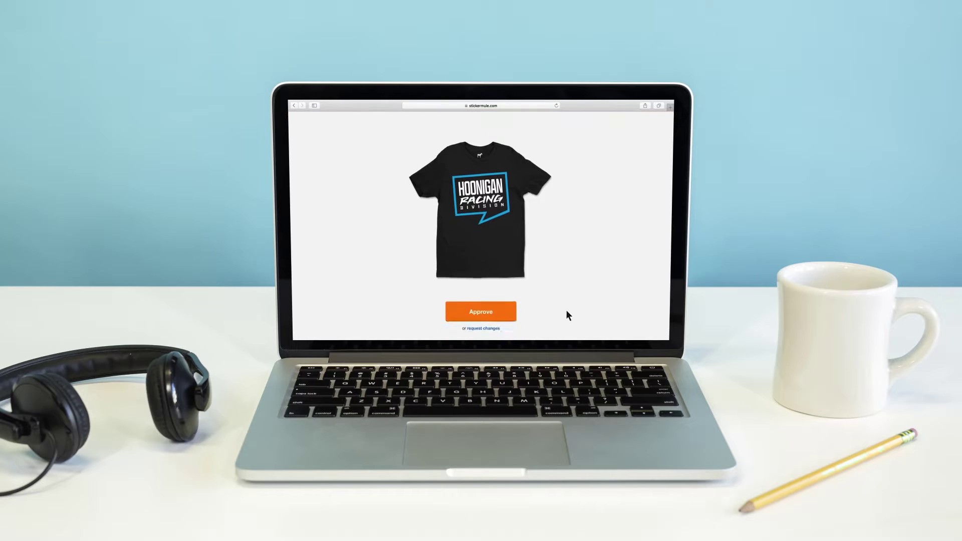
click(513, 310)
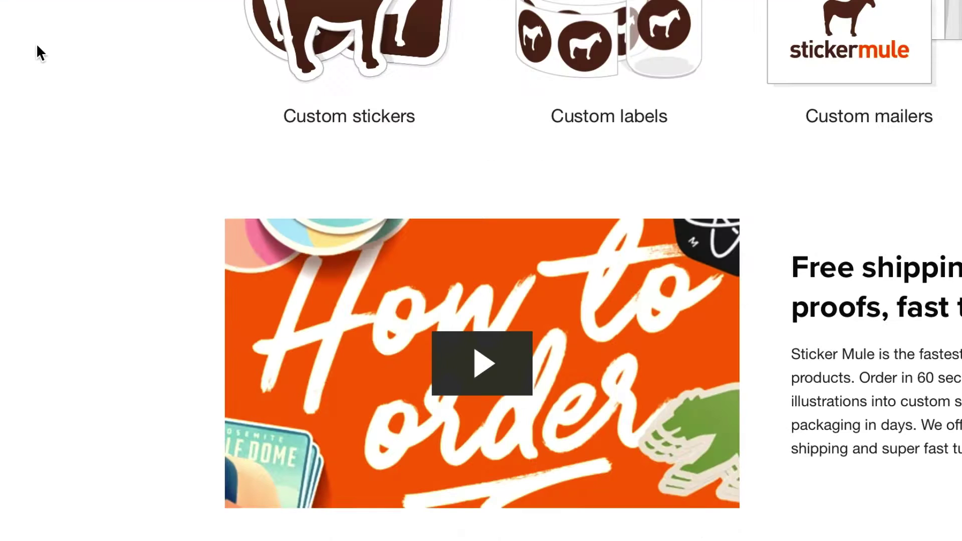
Step: Open the T-shirt template from the More category of the Sticker Mule templates
scroll(36, 43, down, 6)
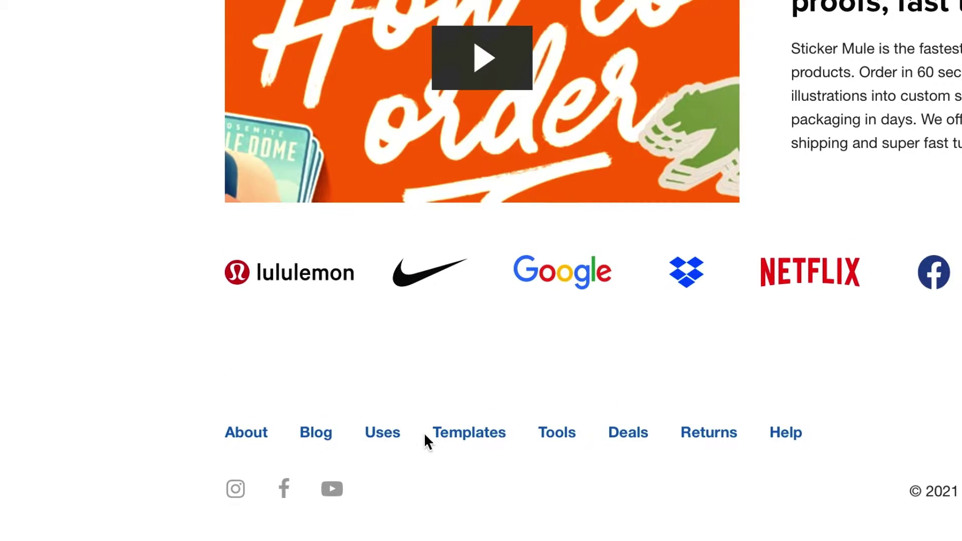
click(460, 444)
click(604, 244)
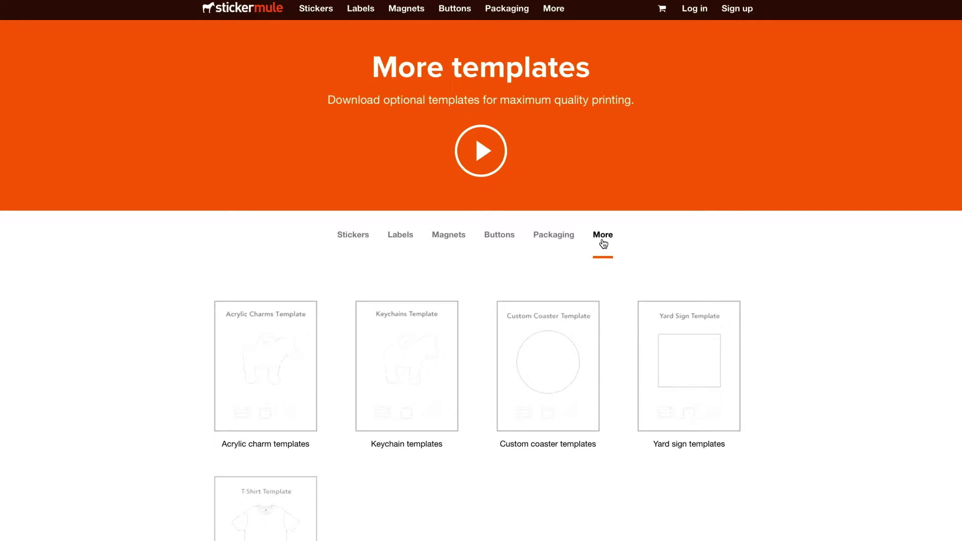
scroll(603, 243, down, 3)
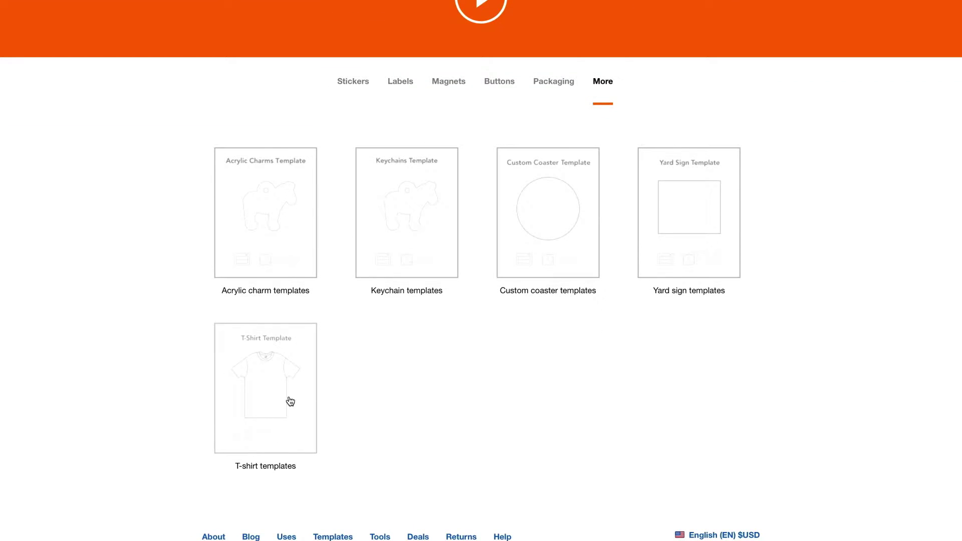
click(290, 402)
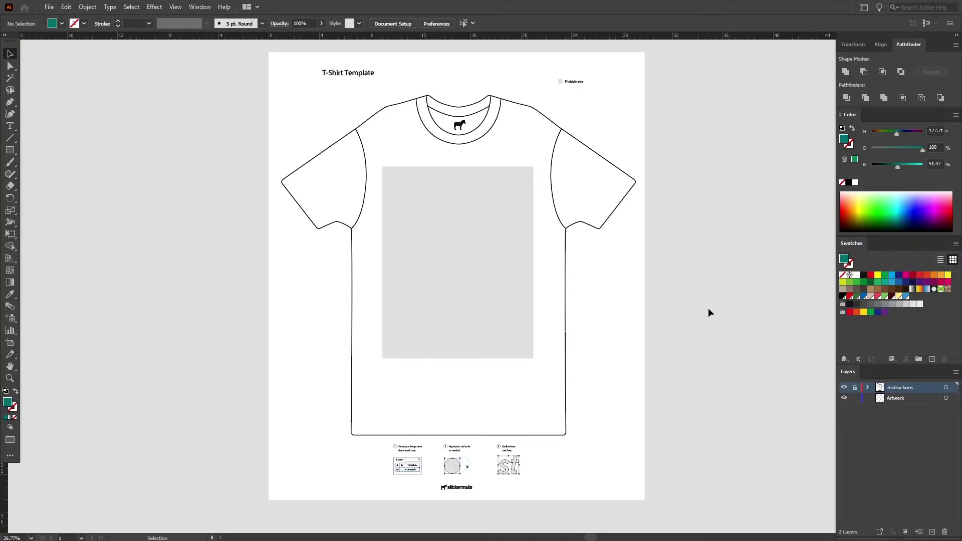
Step: Hide and reshow the Instructions layer of the t-shirt template, and make the Artwork layer active
click(844, 387)
click(844, 388)
click(893, 399)
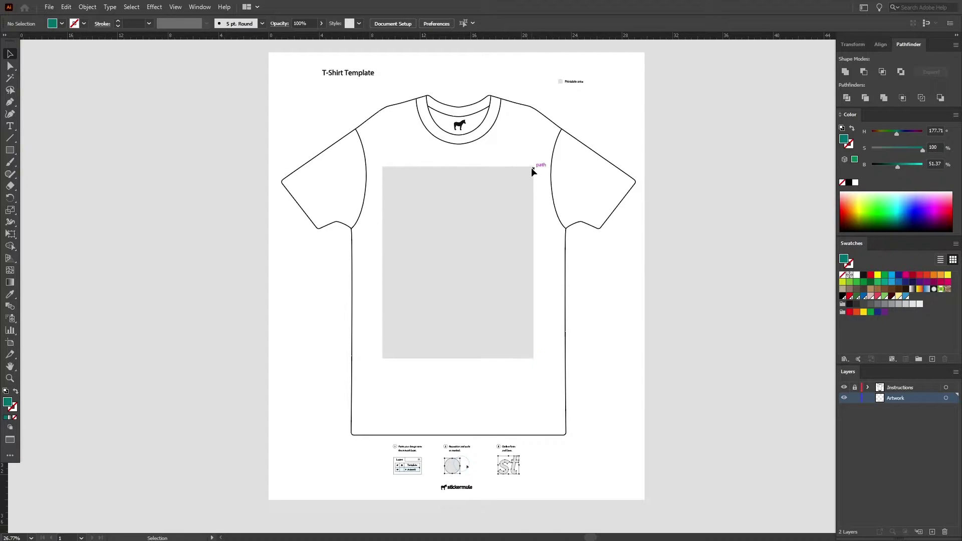
Step: Copy the leftmost robot and the "I got this thing just for you." speech bubble from the CourierBot artwork and return to the template
key(a)
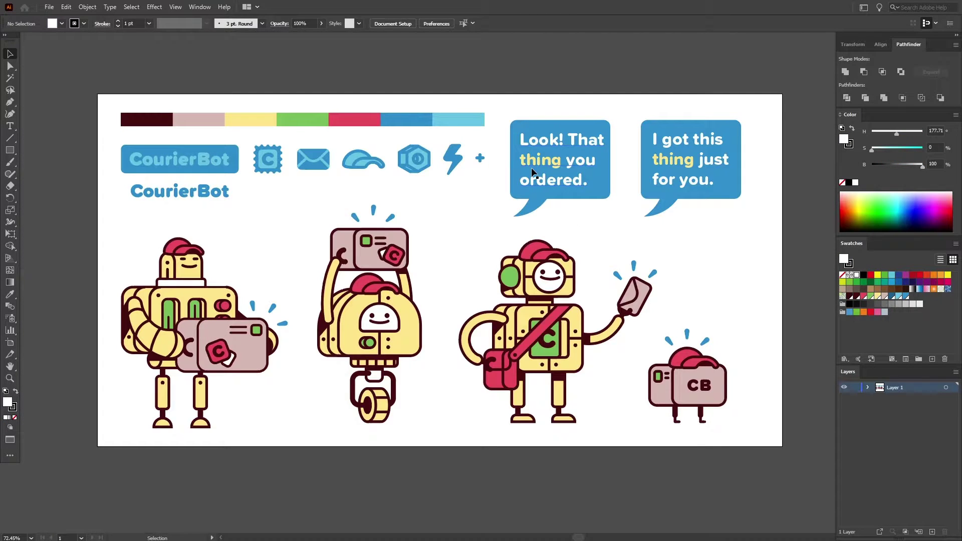
drag(102, 222, 295, 458)
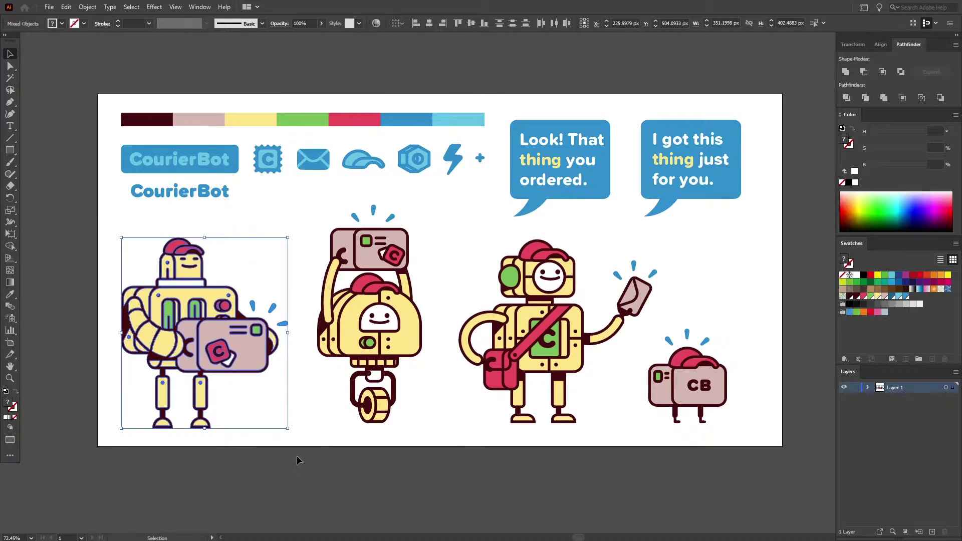
drag(759, 243, 625, 104)
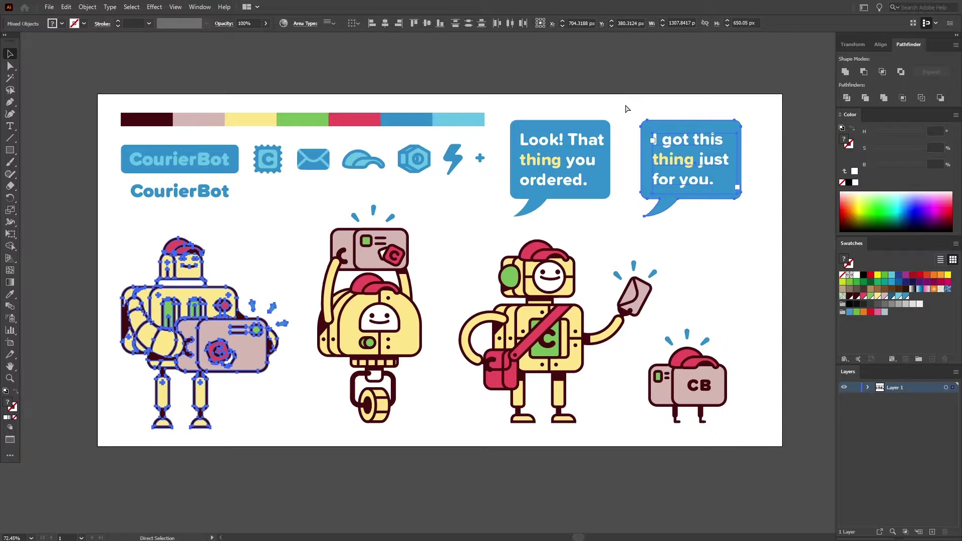
key(ctrl+a)
key(ctrl+Tab)
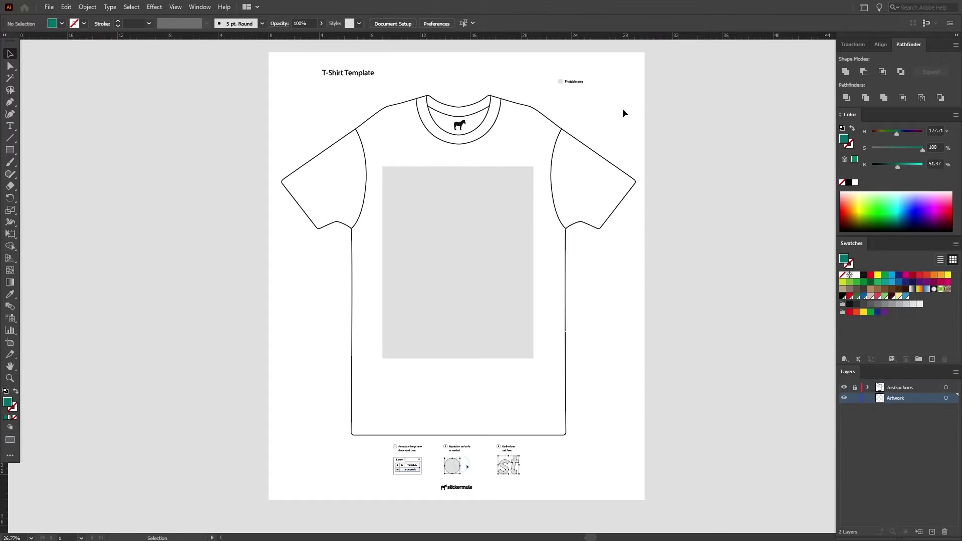
Step: Paste the copied robot and speech bubble onto the template's Artwork layer and place them over the shirt's printable area
key(a)
key(ctrl+v)
drag(348, 267, 431, 359)
drag(407, 316, 430, 299)
Step: Arrange the pasted artwork inside the printable area, with the speech bubble at its upper right above the robot's shoulder
drag(484, 130, 467, 214)
click(513, 218)
scroll(513, 218, up, 3)
click(485, 200)
drag(543, 186, 556, 186)
drag(444, 444, 304, 303)
drag(426, 308, 469, 282)
click(543, 398)
Step: Add a new layer named BG and move it below the Artwork layer
scroll(560, 382, down, 5)
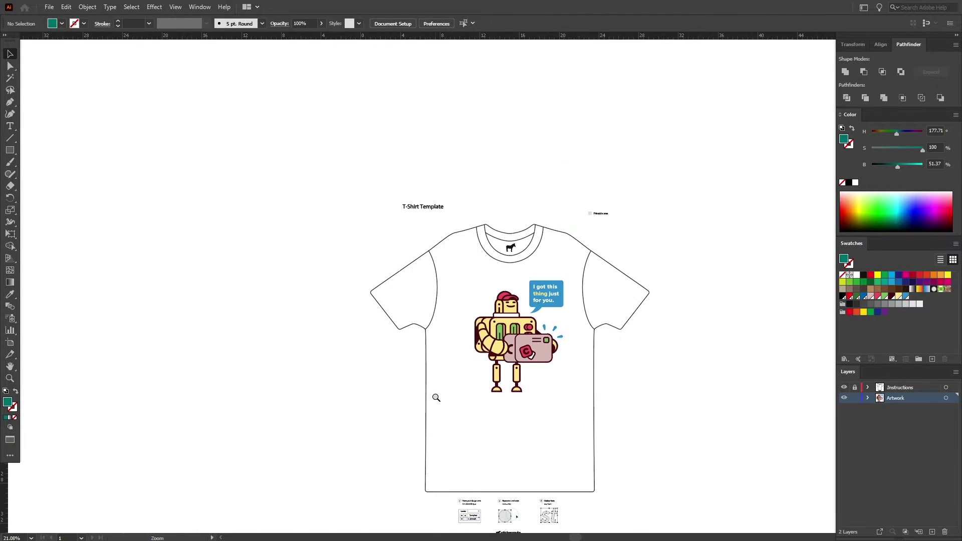
scroll(575, 444, up, 3)
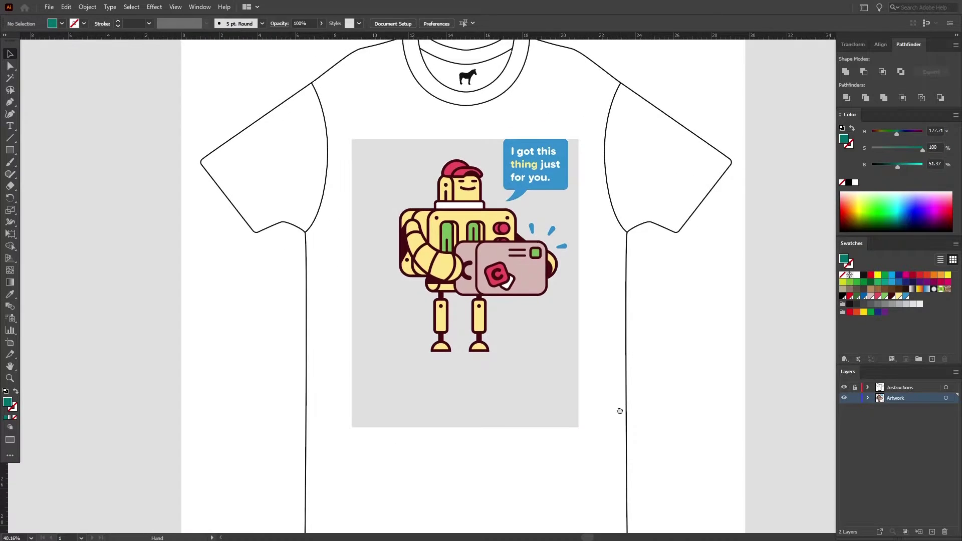
drag(620, 411, 617, 426)
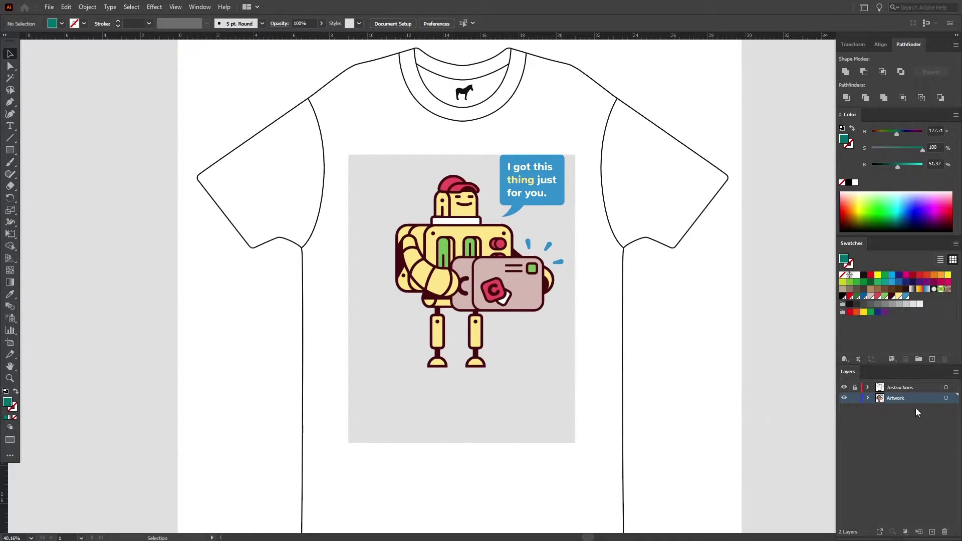
click(932, 532)
double_click(896, 399)
text(BG)
key(Return)
drag(897, 398, 906, 418)
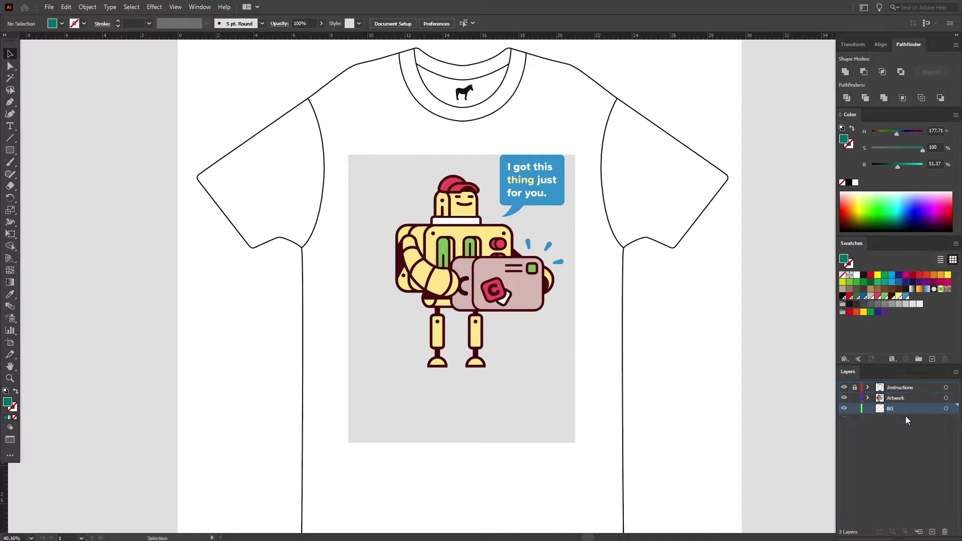
Step: Cover the printable area with a red rectangle on the BG layer, and lock that layer with Artwork made active
click(879, 416)
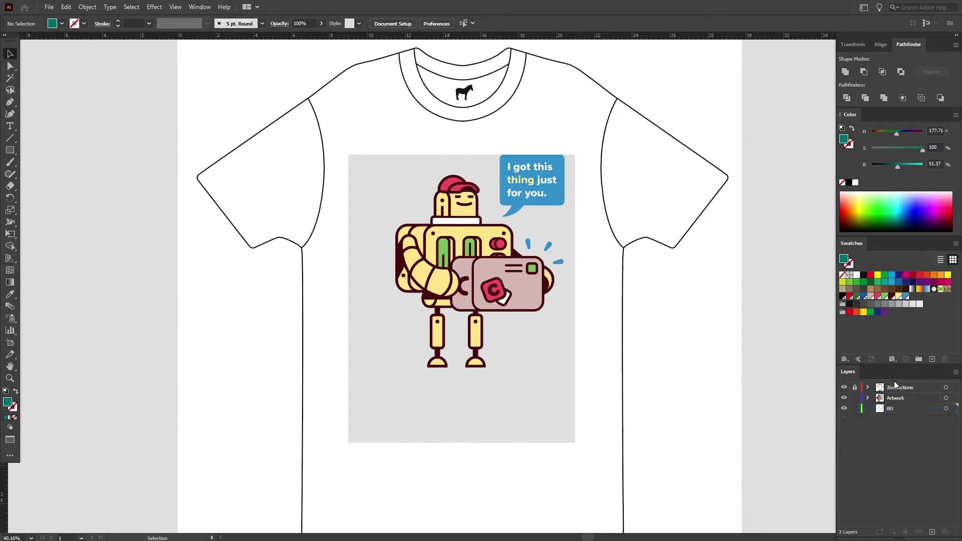
click(919, 275)
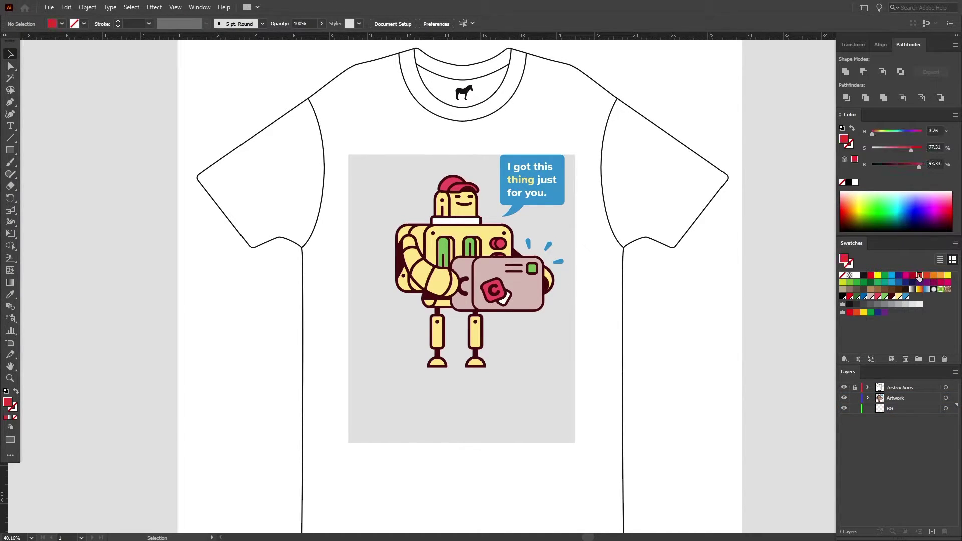
click(10, 150)
drag(348, 155, 576, 442)
click(10, 54)
click(593, 356)
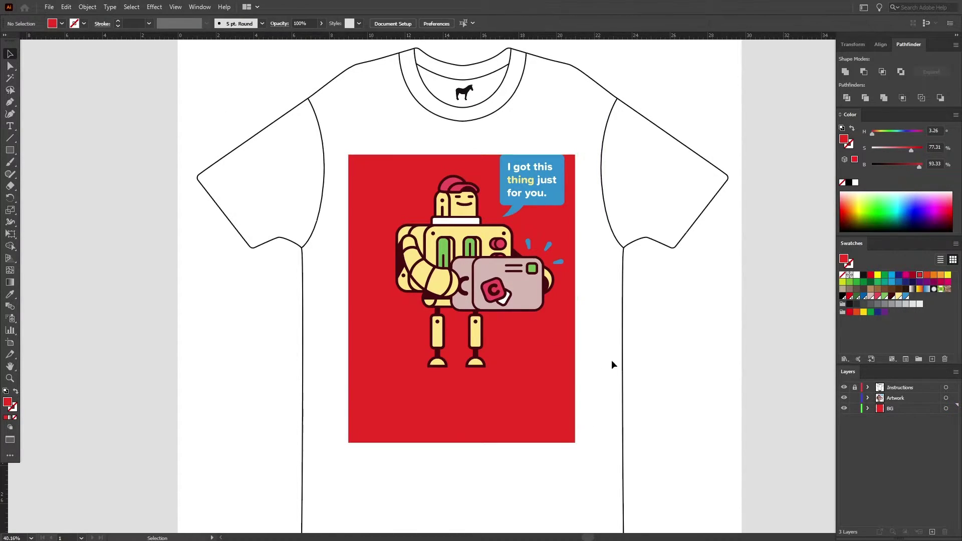
click(855, 408)
click(888, 401)
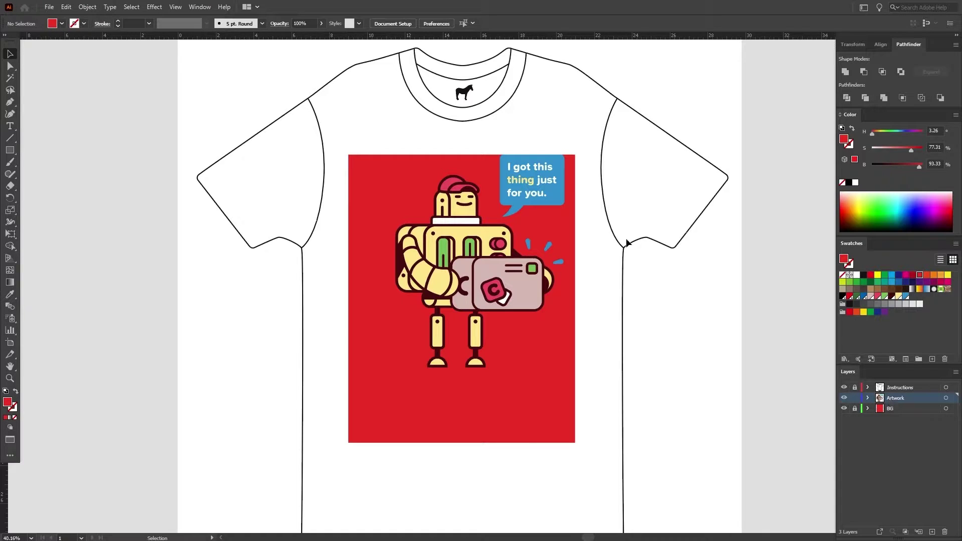
Step: Convert the speech bubble's "I got this thing just for you." text to outlines
key(ctrl+space)
drag(533, 184, 640, 191)
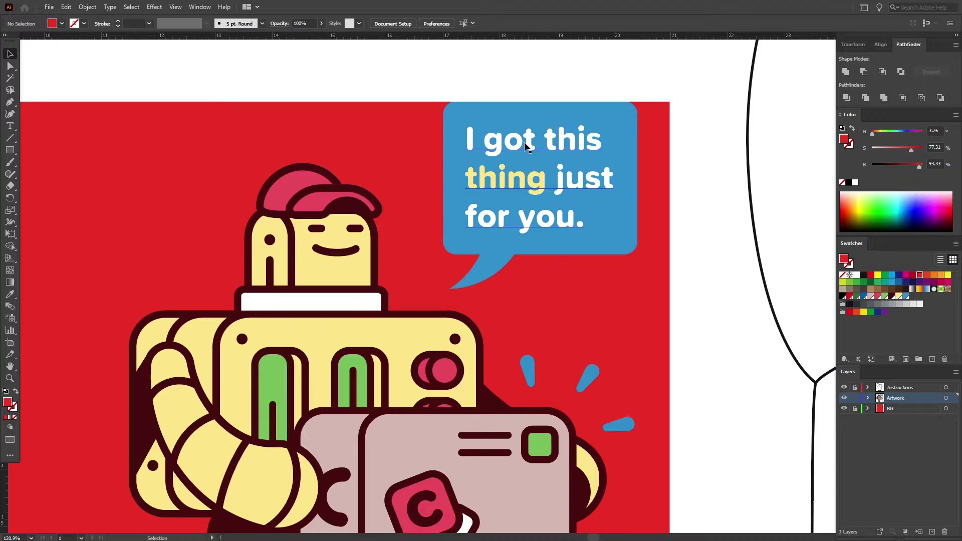
key(a)
key(v)
click(526, 147)
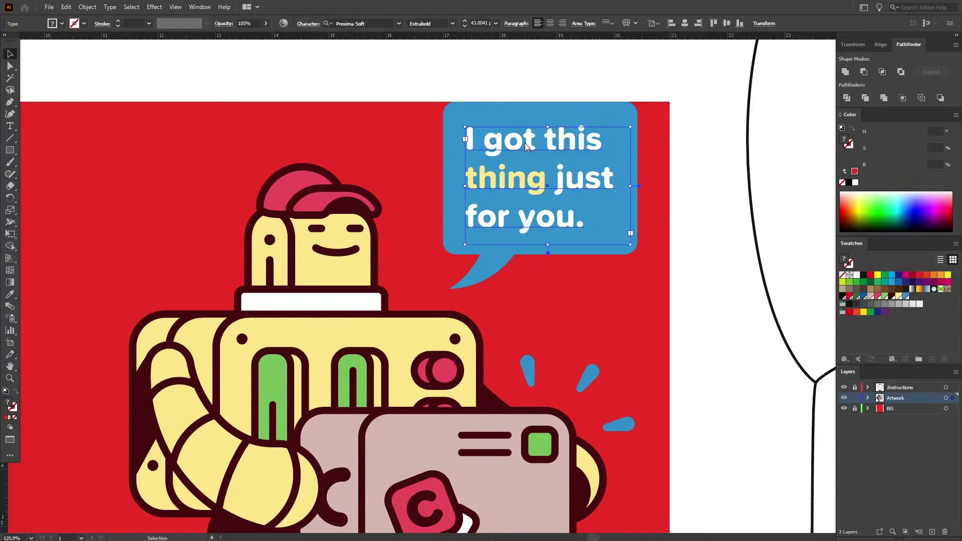
right_click(525, 144)
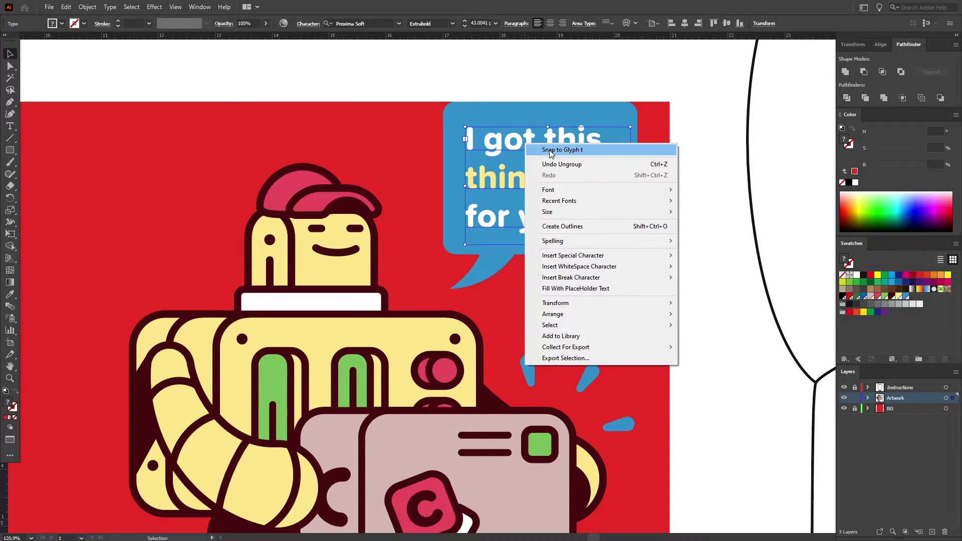
click(570, 226)
click(711, 219)
Step: Recolor the speech bubble shape and the three accent marks above the package from blue to white
key(z)
alt+click(715, 365)
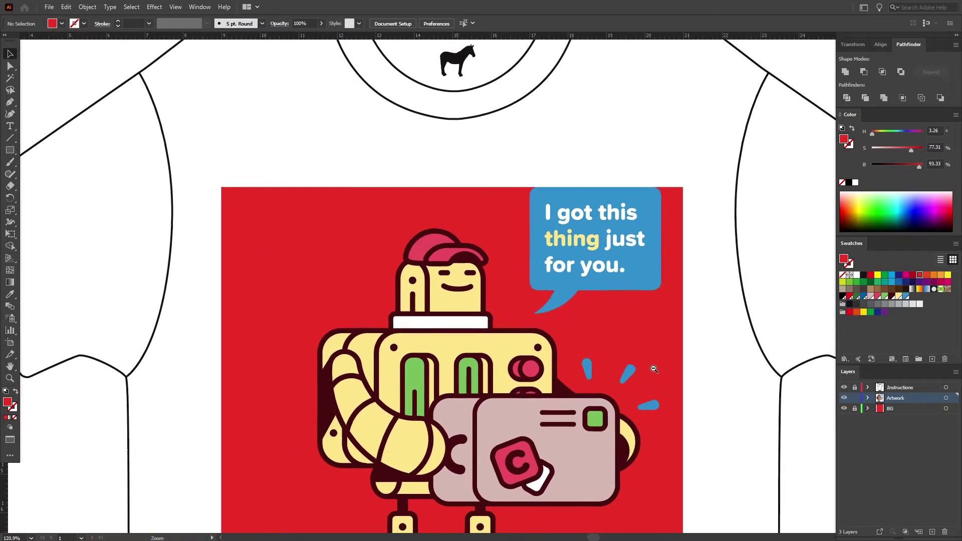
scroll(655, 369, down, 3)
scroll(655, 369, down, 3)
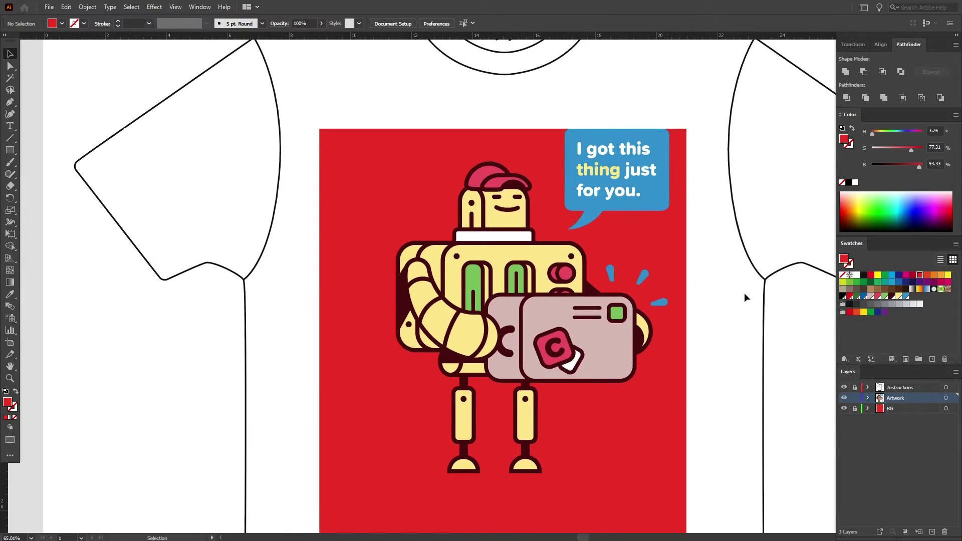
click(662, 200)
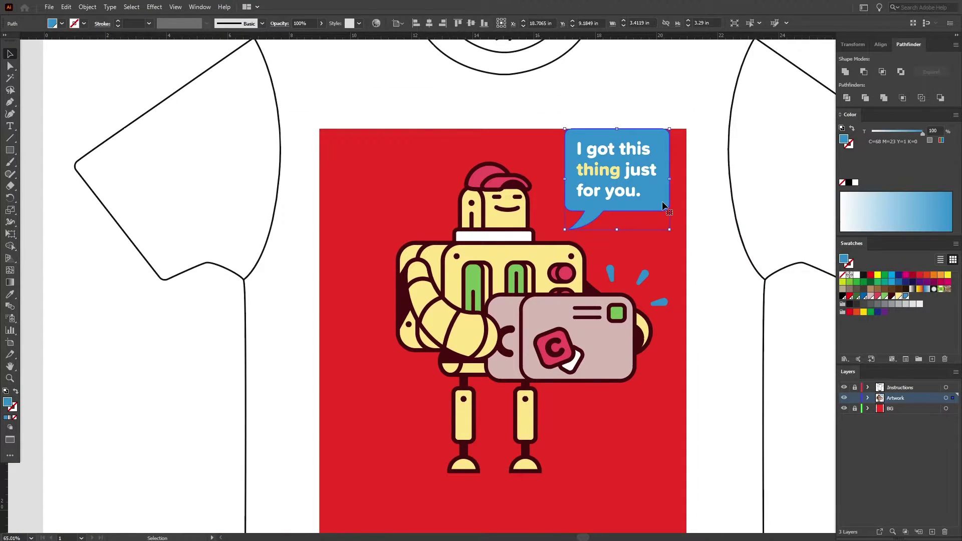
click(857, 275)
click(643, 278)
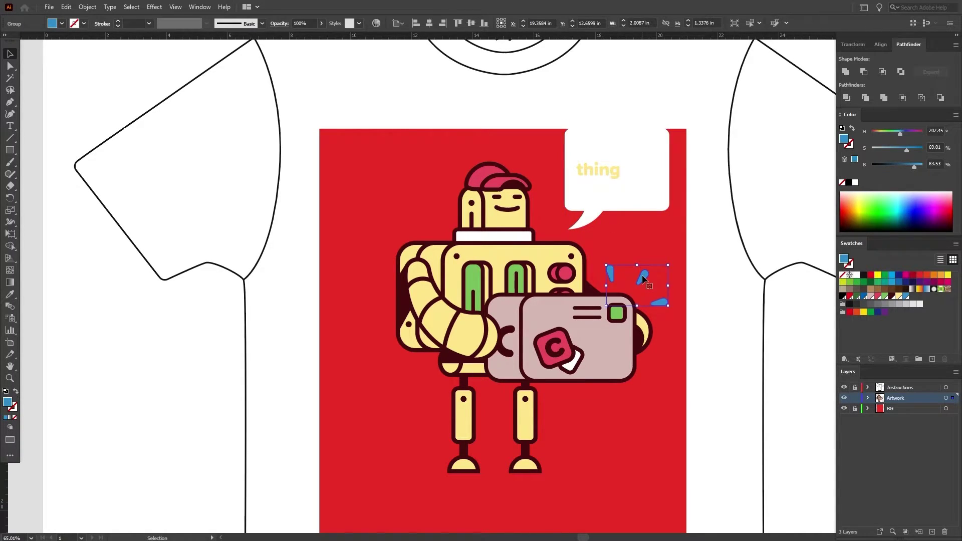
click(857, 275)
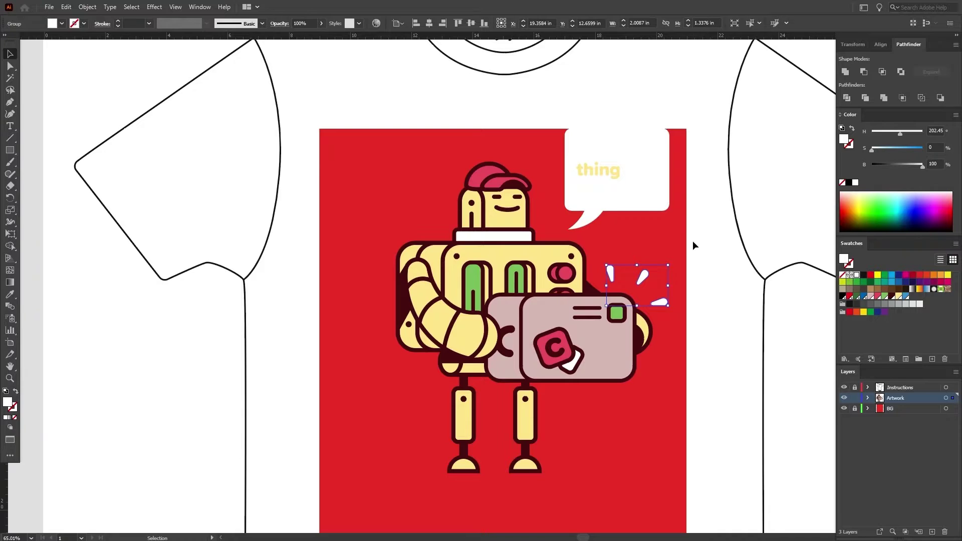
Step: Recolor the outlined speech bubble lettering with the dark maroon sampled from the robot's shadow area using the Eyedropper
click(612, 178)
key(i)
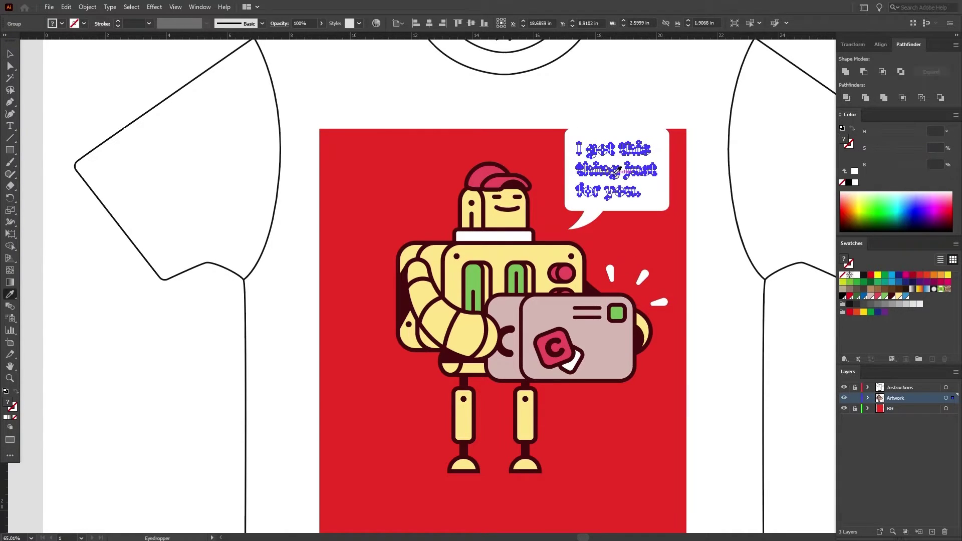
click(408, 300)
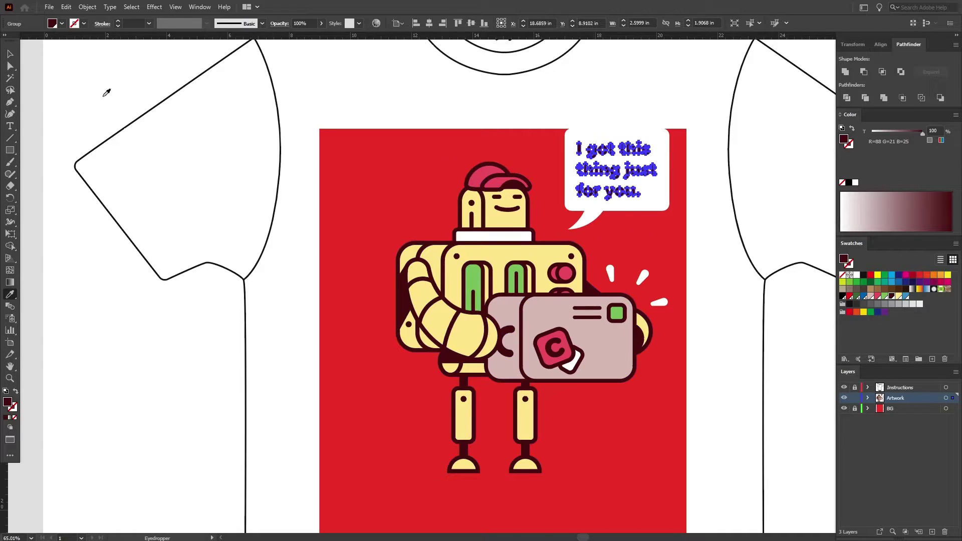
click(11, 54)
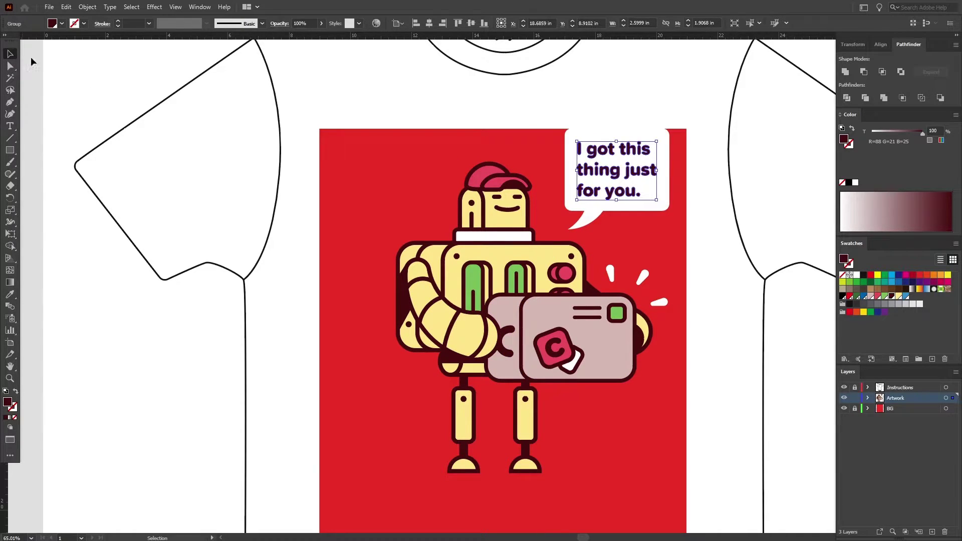
Step: Examine the speech bubble and its outlined lettering close up in outline mode, and return to the normal preview
click(682, 149)
key(ctrl+space)
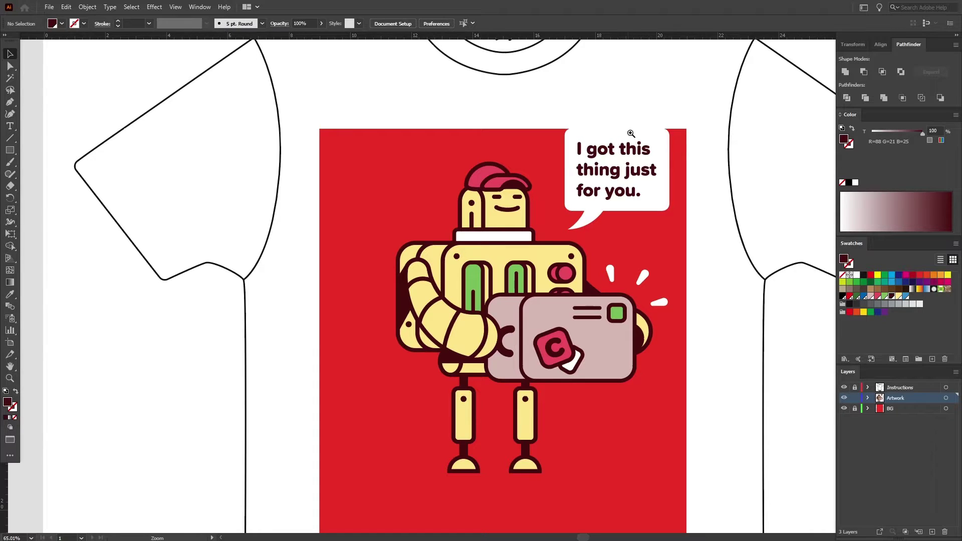
drag(631, 133, 762, 151)
key(ctrl+y)
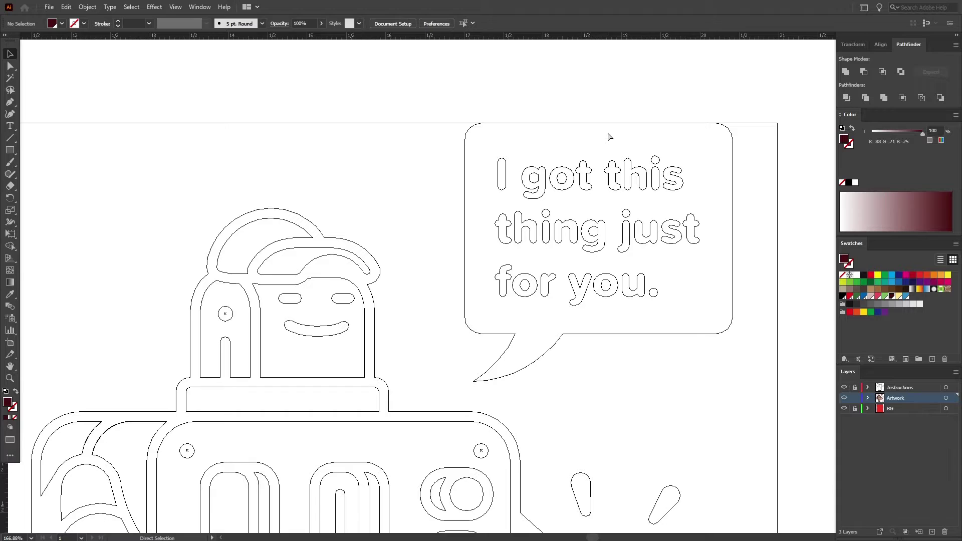
key(ctrl+y)
drag(709, 373, 577, 250)
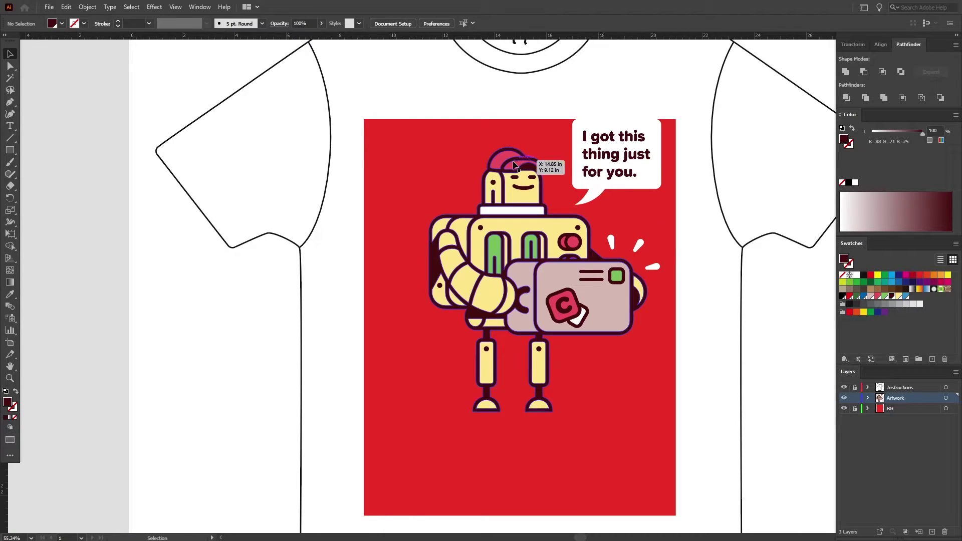
Step: Delete the pink fills of the cap, the chest buttons and the package's C sticker so the shirt color shows through
key(z)
drag(530, 183, 608, 193)
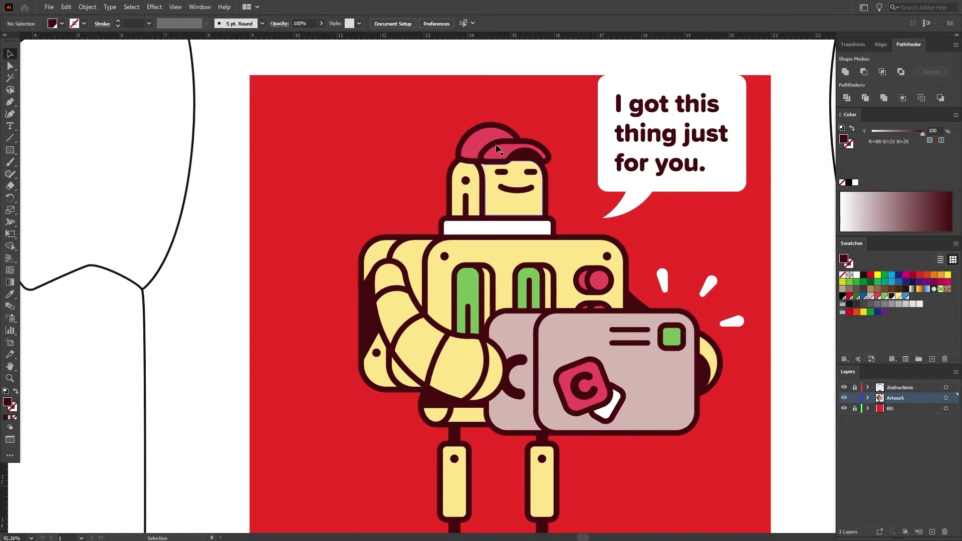
click(482, 141)
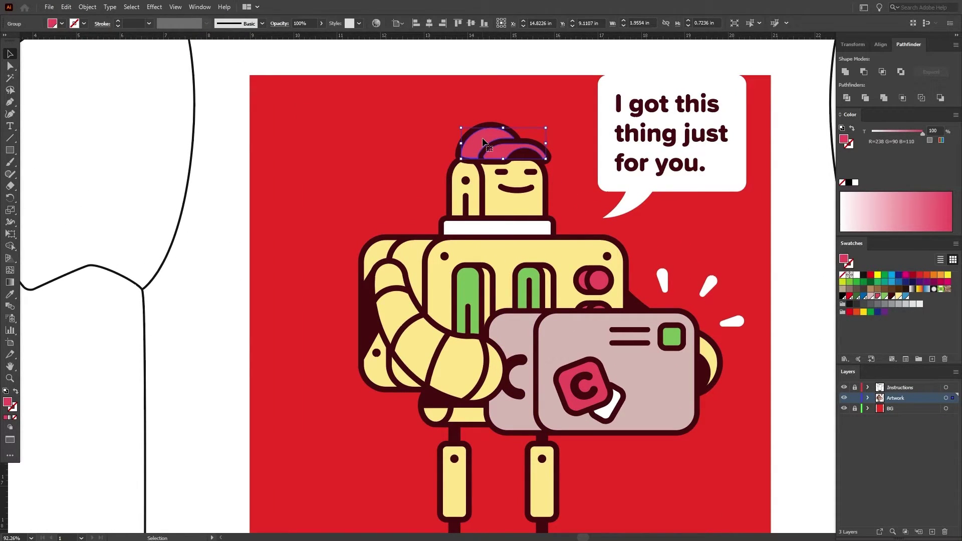
click(603, 285)
key(ctrl+shift+a)
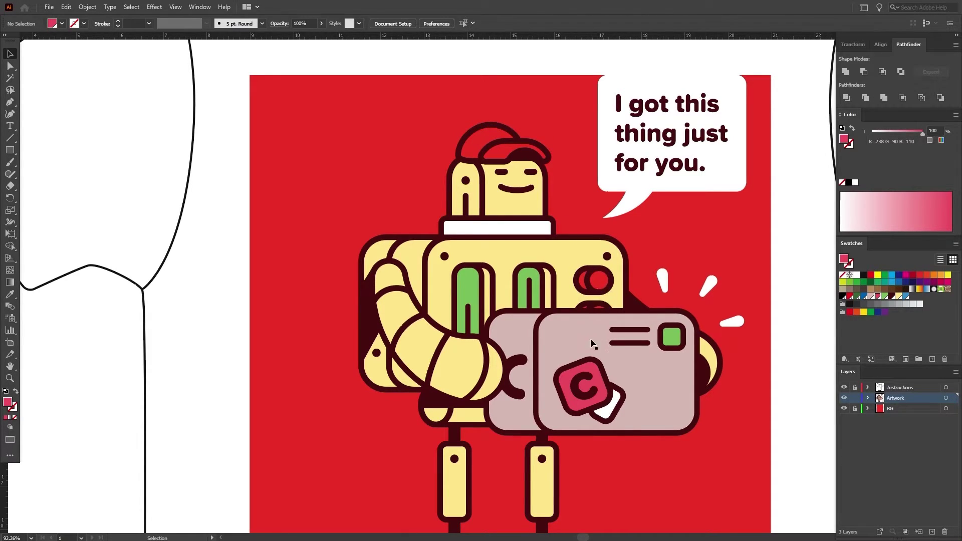
click(597, 379)
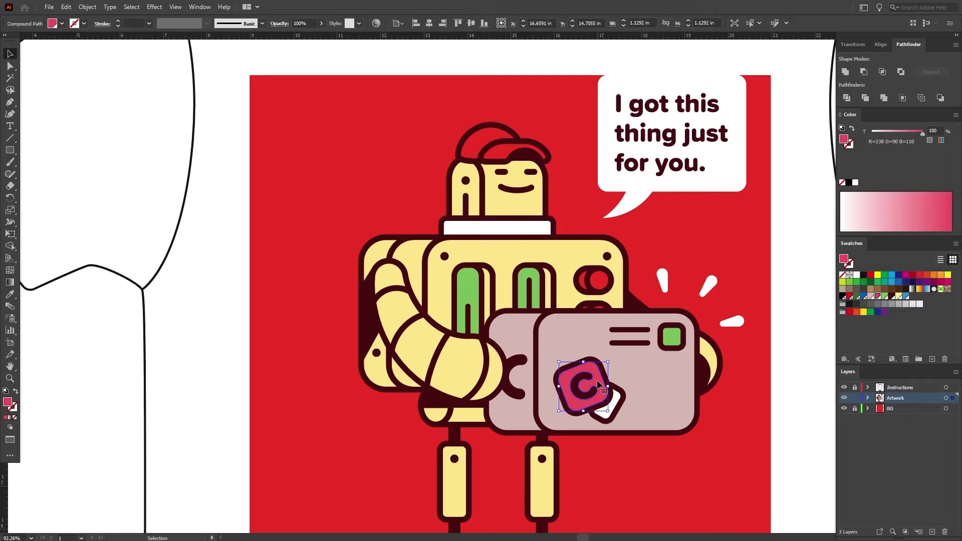
key(ctrl+z)
Step: Isolate the lettering group, cut the word "thing" out of it and paste it back in place as a separate object
double_click(670, 147)
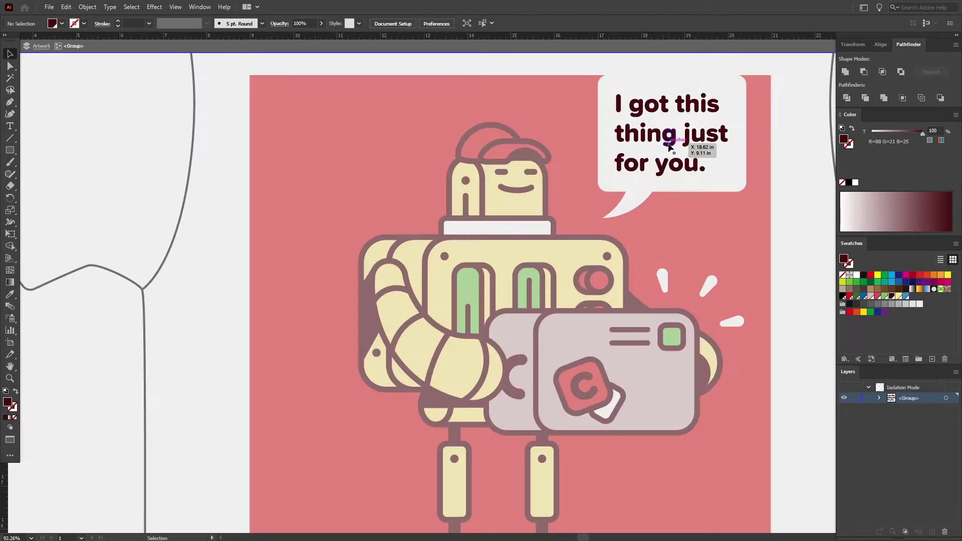
click(612, 129)
key(Delete)
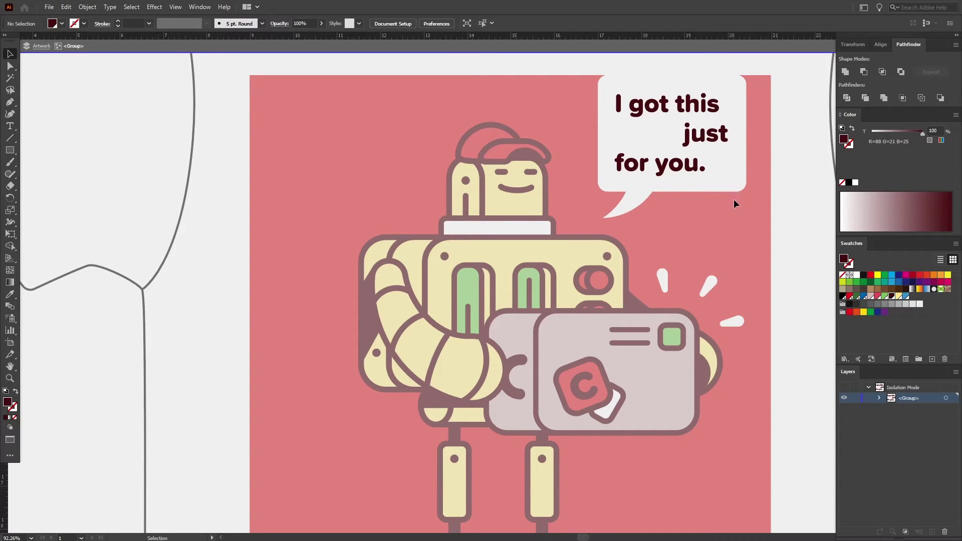
key(ctrl+z)
Step: Knock the word "thing" out of the speech bubble with Minus Front and keep the remaining lettering in front of the bubble
click(730, 170)
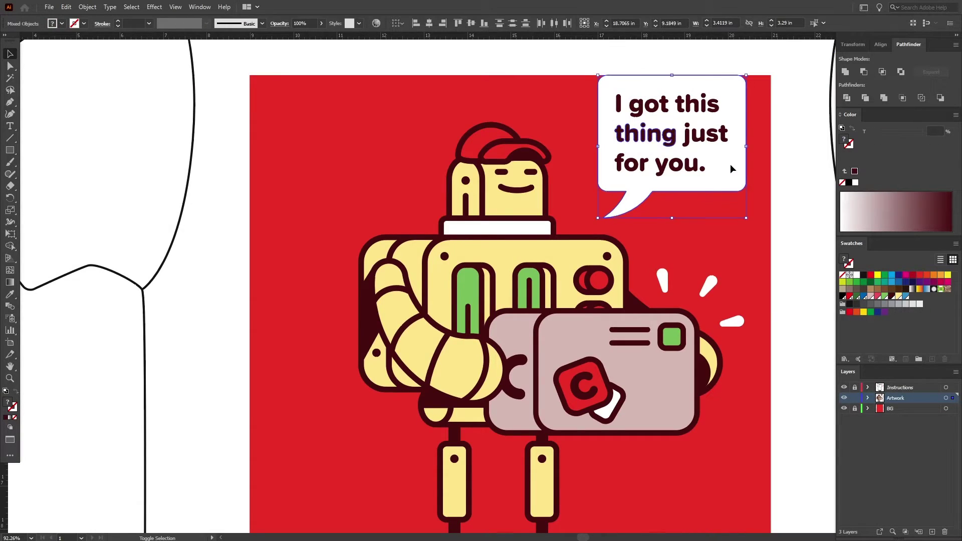
click(863, 71)
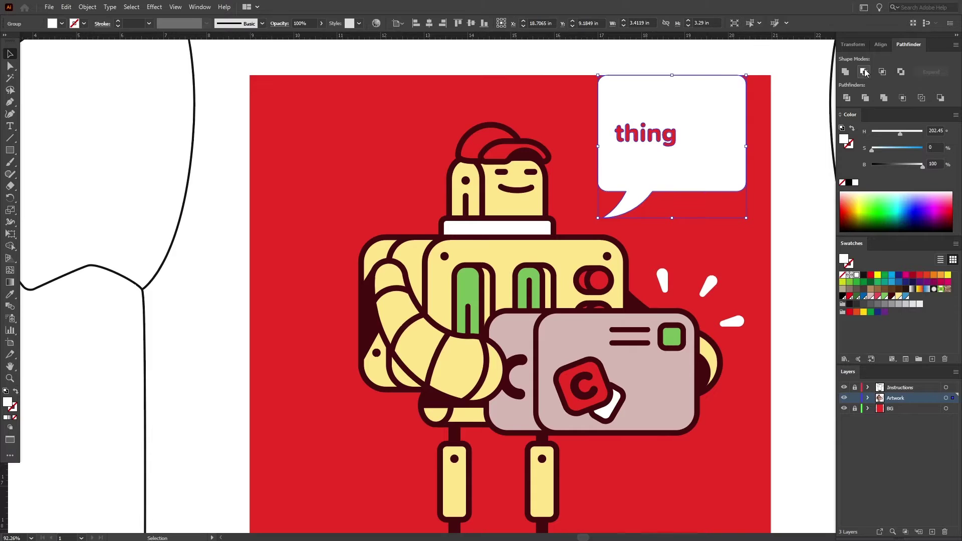
key(ctrl+z)
click(797, 109)
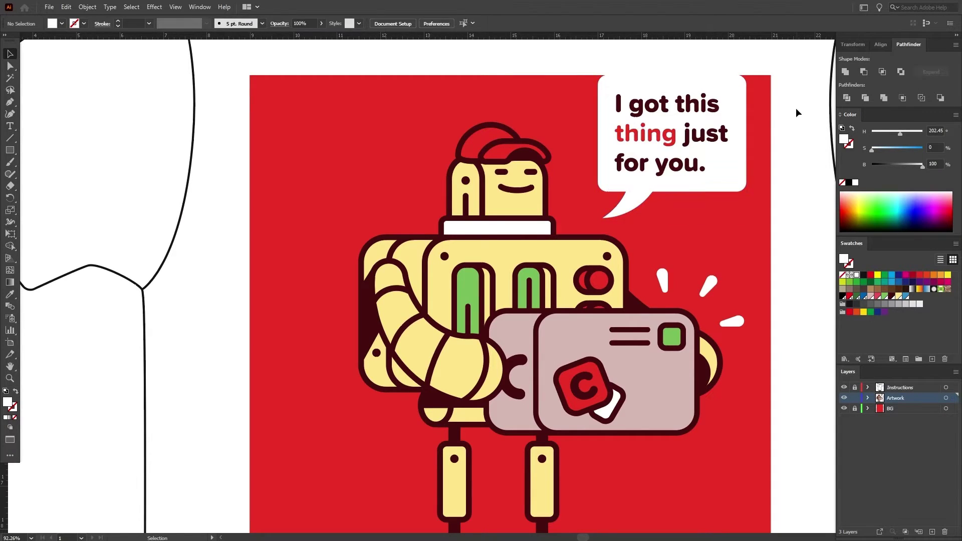
Step: Try the BG rectangle in blue and return it to red, with BG locked and Artwork unlocked and active again
scroll(747, 446, down, 3)
drag(692, 449, 675, 338)
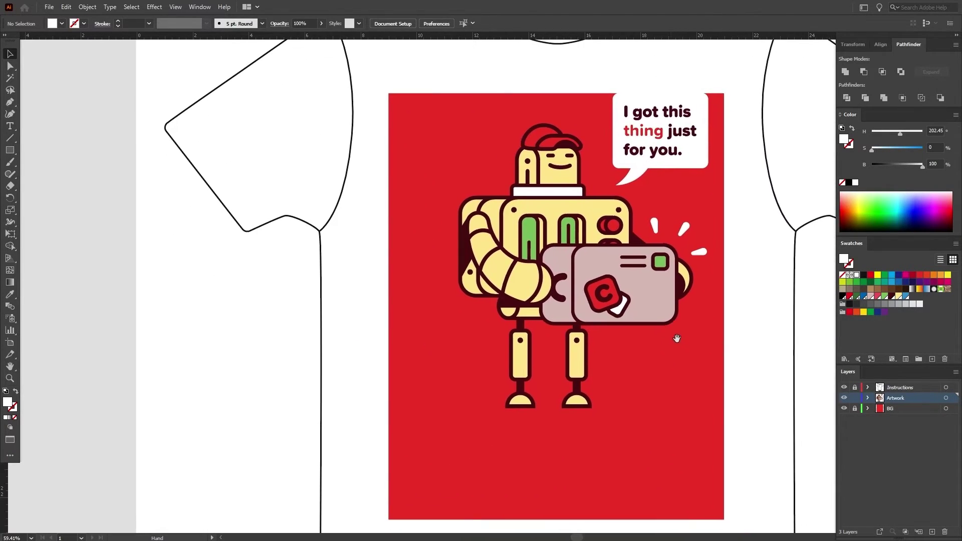
click(855, 398)
click(687, 377)
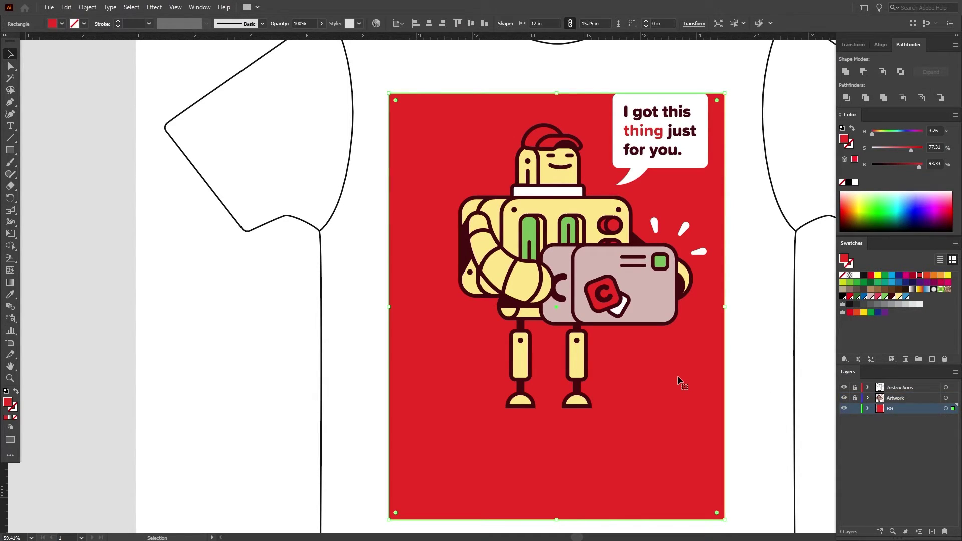
drag(873, 133, 904, 134)
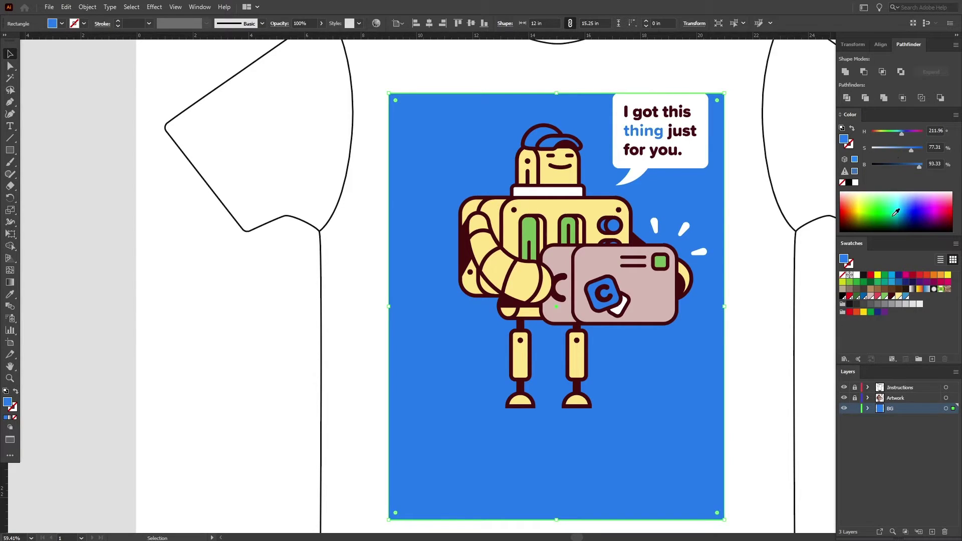
click(920, 276)
click(855, 409)
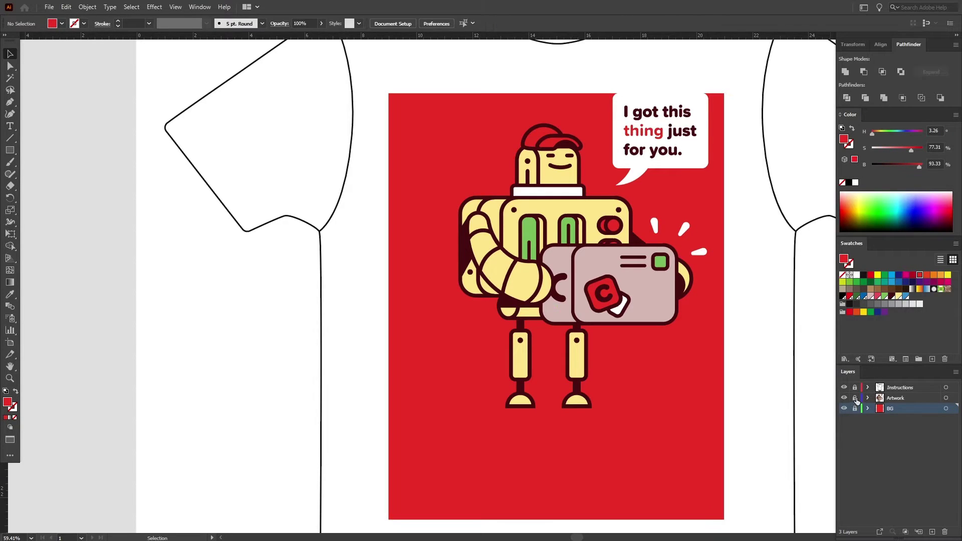
click(861, 400)
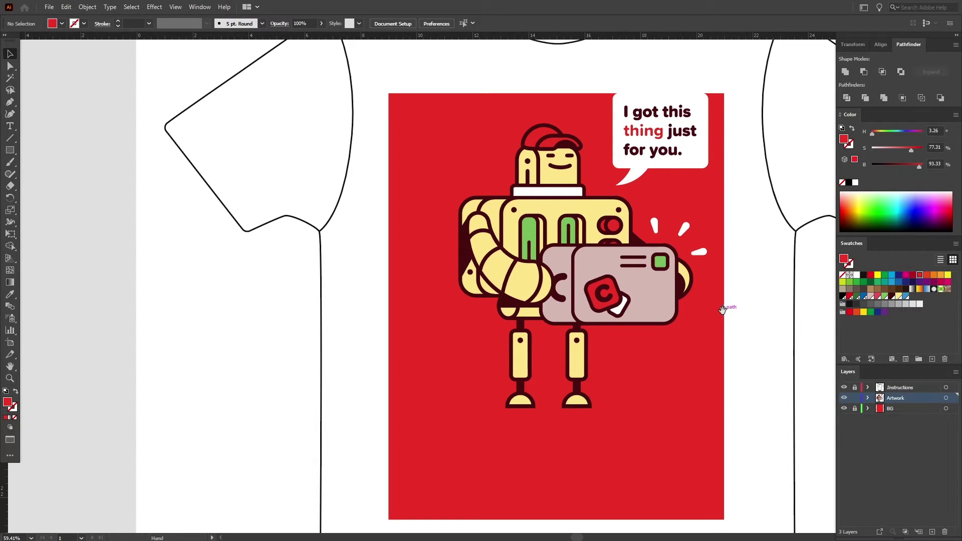
Step: Make the robot's yellow body fill more vivid in HSB, with saturation about 55% and brightness 100%
scroll(724, 316, up, 2)
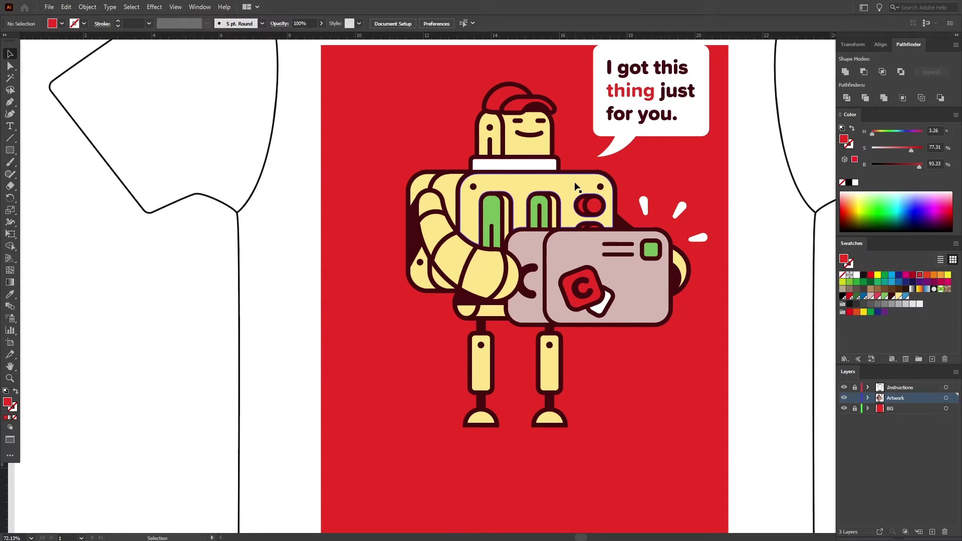
click(575, 186)
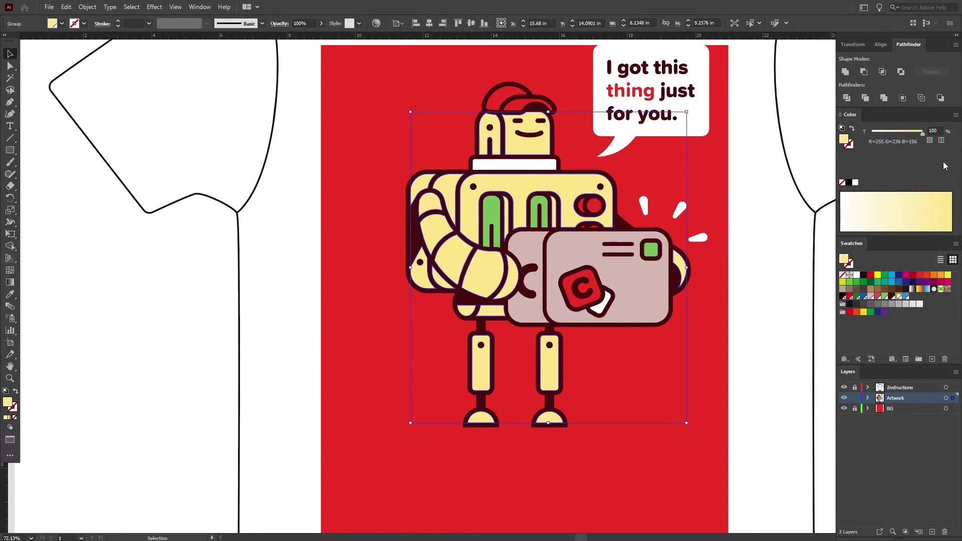
click(941, 141)
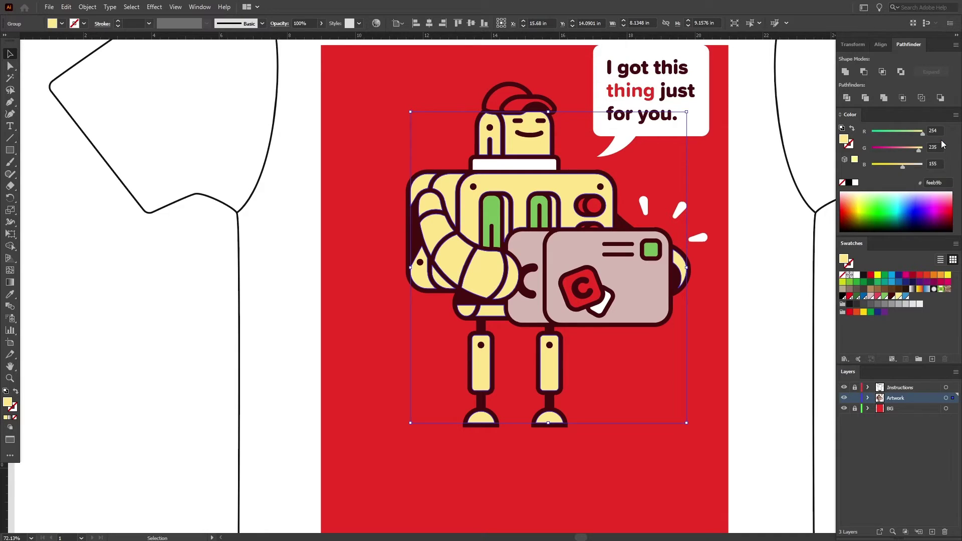
click(956, 114)
click(884, 155)
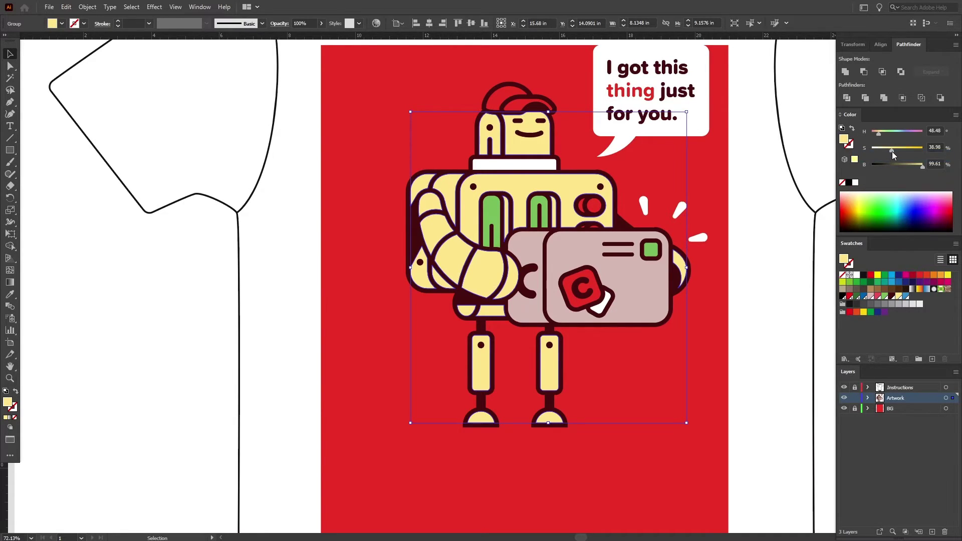
drag(892, 149, 901, 152)
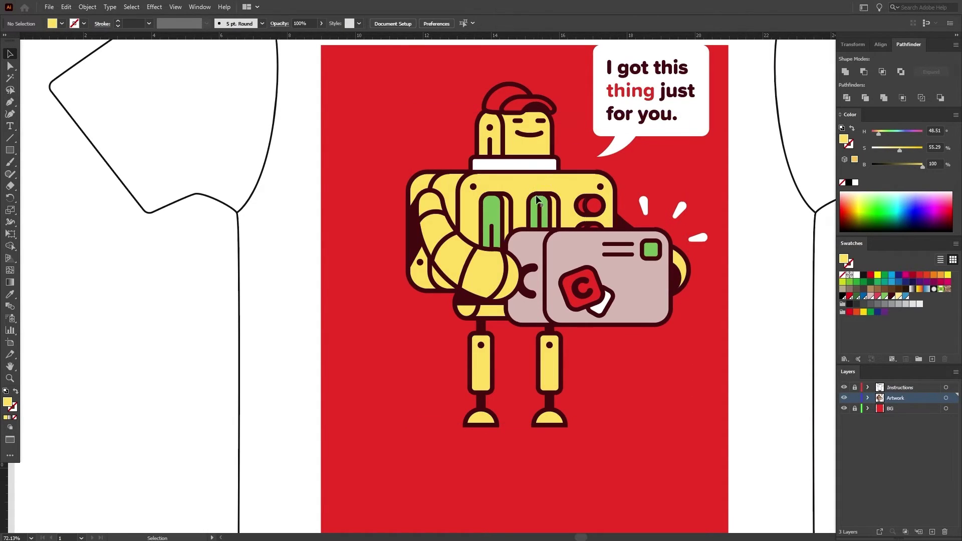
Step: Make the green chest slots and package stamp more vivid in HSB, with saturation about 60% and brightness about 76%
click(491, 221)
shift+click(660, 251)
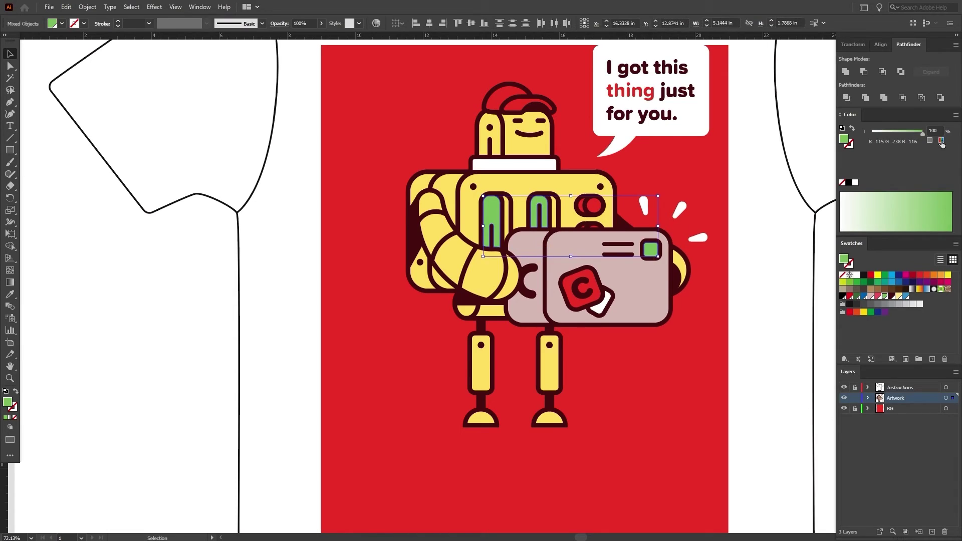
click(956, 115)
click(922, 155)
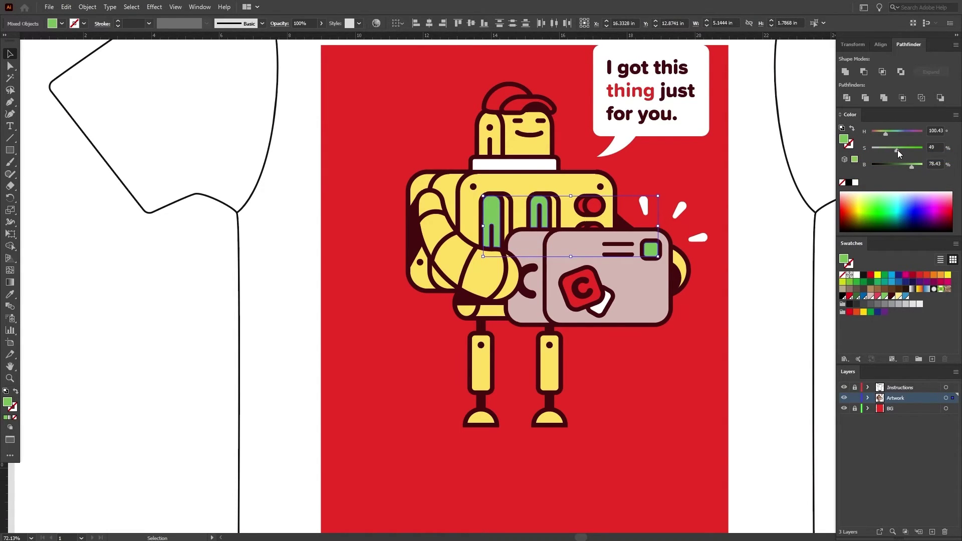
drag(901, 150, 910, 167)
click(747, 184)
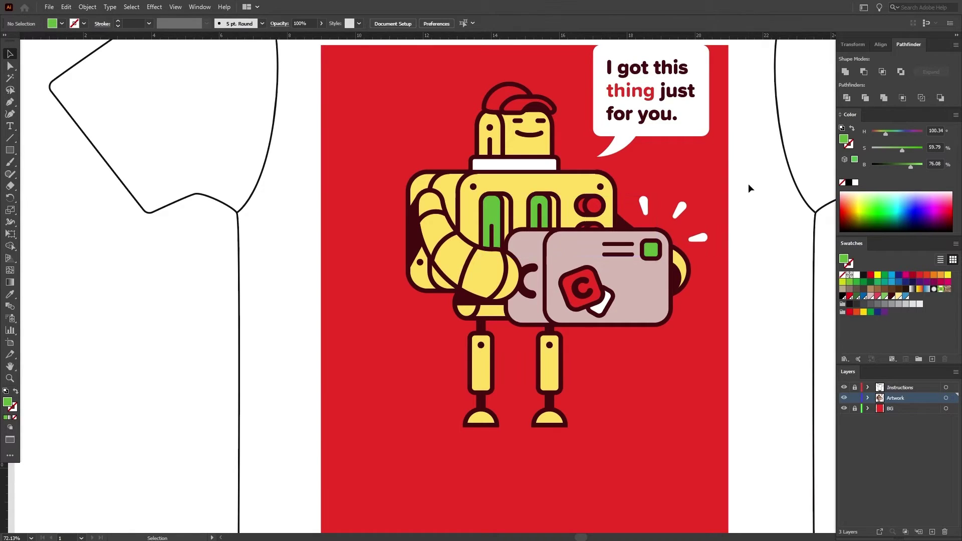
Step: Deepen the maroon of the robot outlines and speech bubble lettering in HSB to about 80% saturation and 32% brightness
click(610, 179)
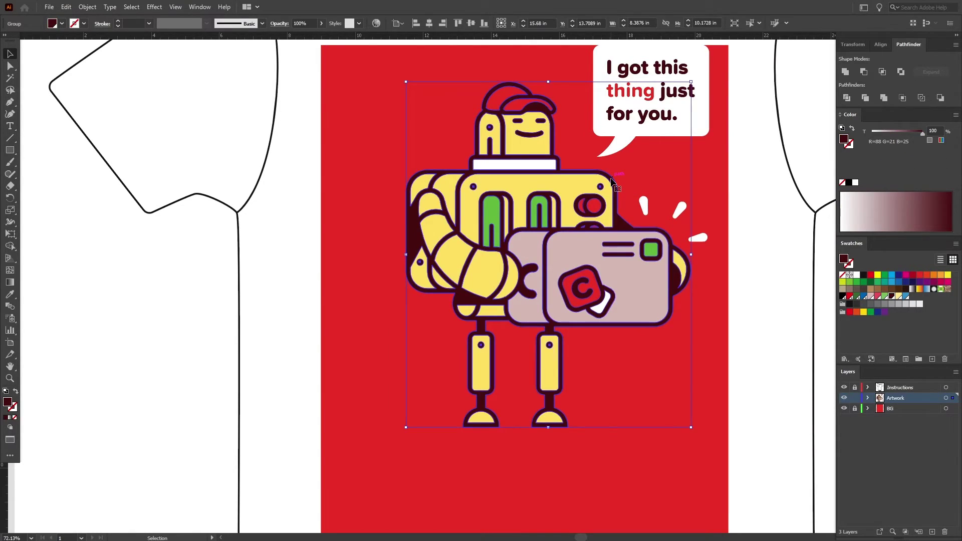
shift+click(672, 122)
click(941, 140)
click(956, 115)
click(909, 155)
click(887, 167)
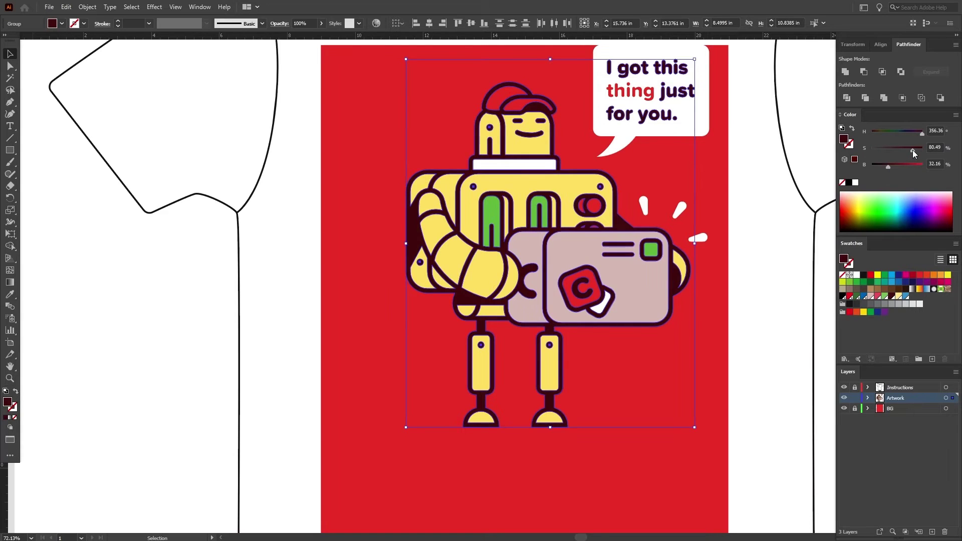
click(762, 238)
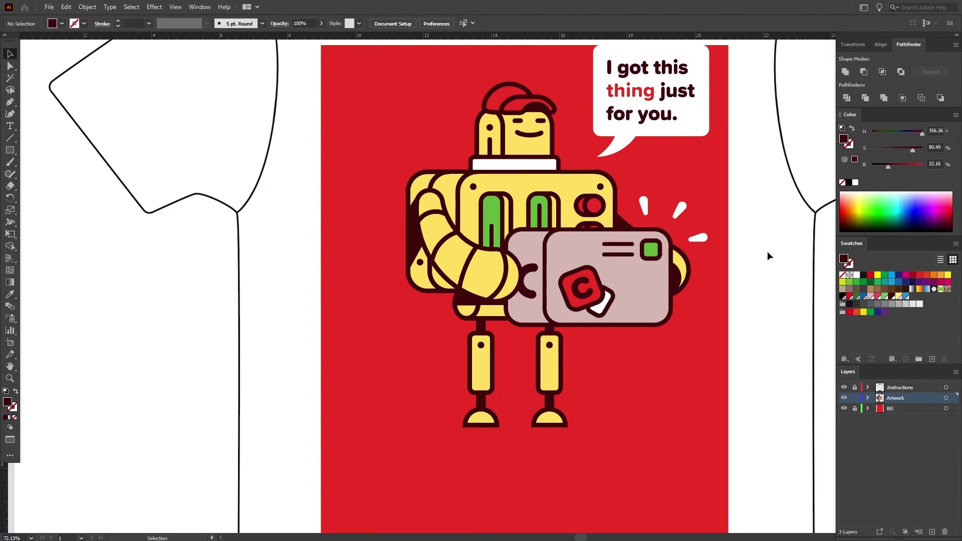
Step: Unlock the BG layer and delete it together with its red rectangle
key(ctrl+0)
drag(733, 333, 722, 303)
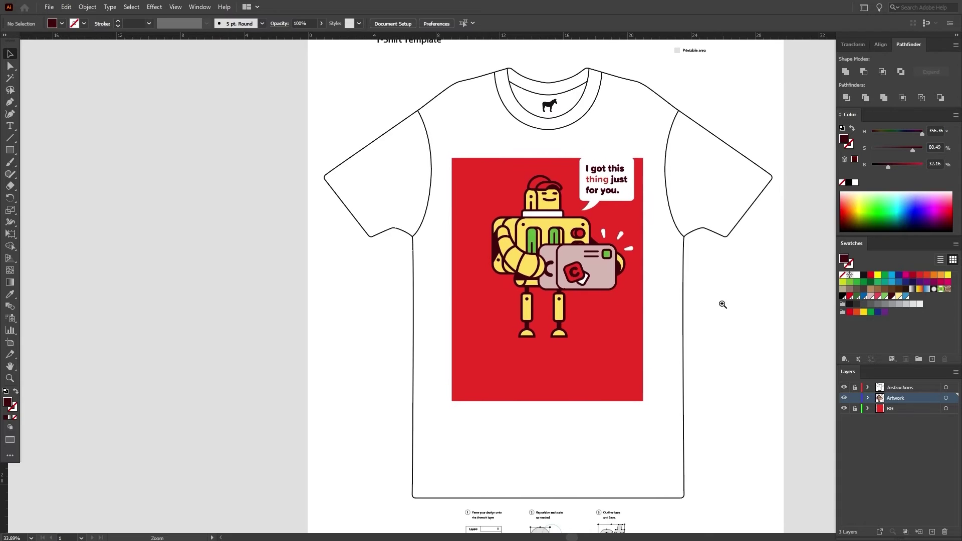
scroll(706, 303, down, 2)
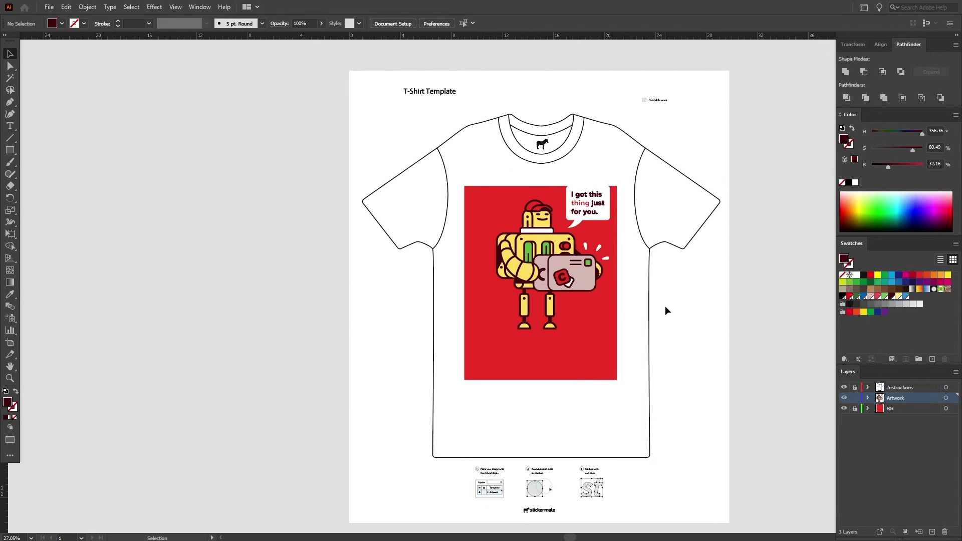
click(855, 409)
click(902, 407)
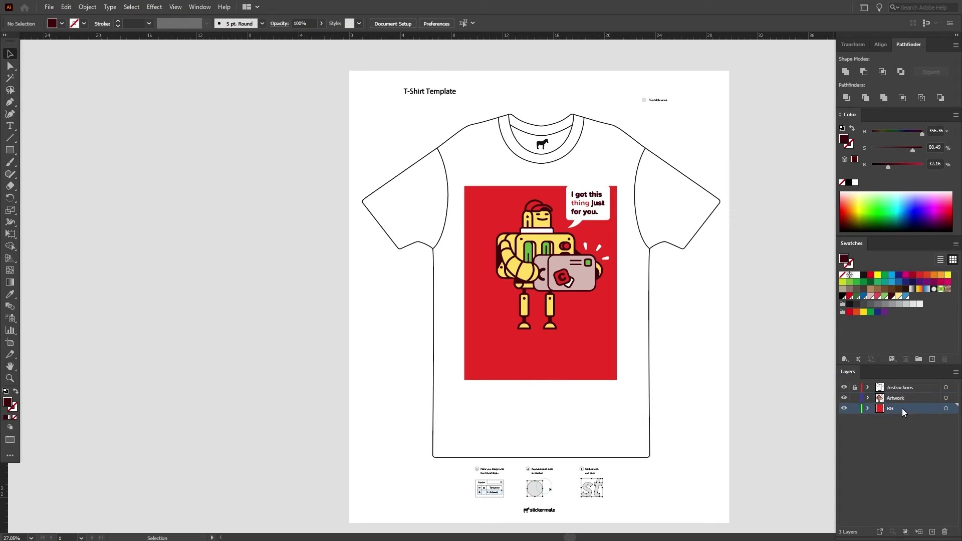
click(945, 533)
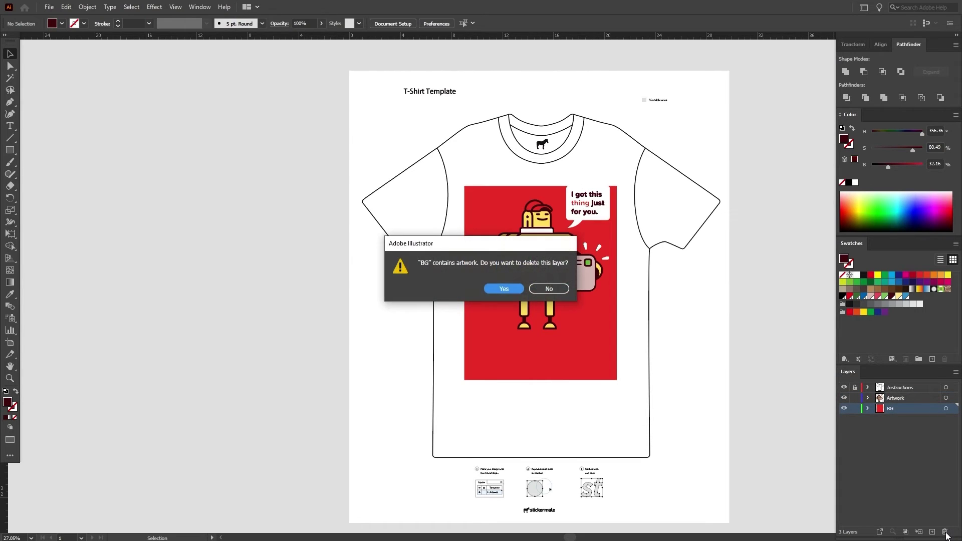
click(504, 289)
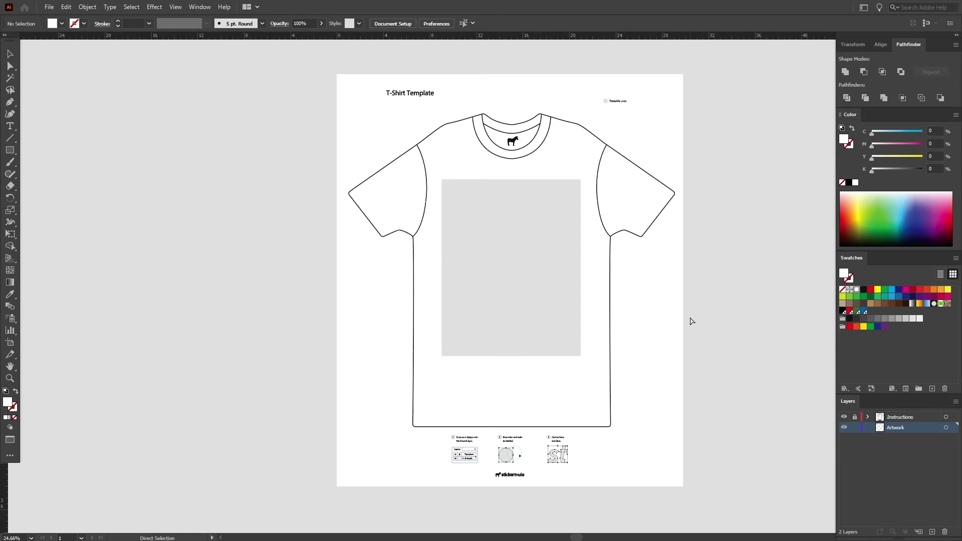
Step: Paste the full-color marbled image into the blank template's Artwork layer, scale it to about 13.75 × 20.63 in and position it over the printable area
key(ctrl+v)
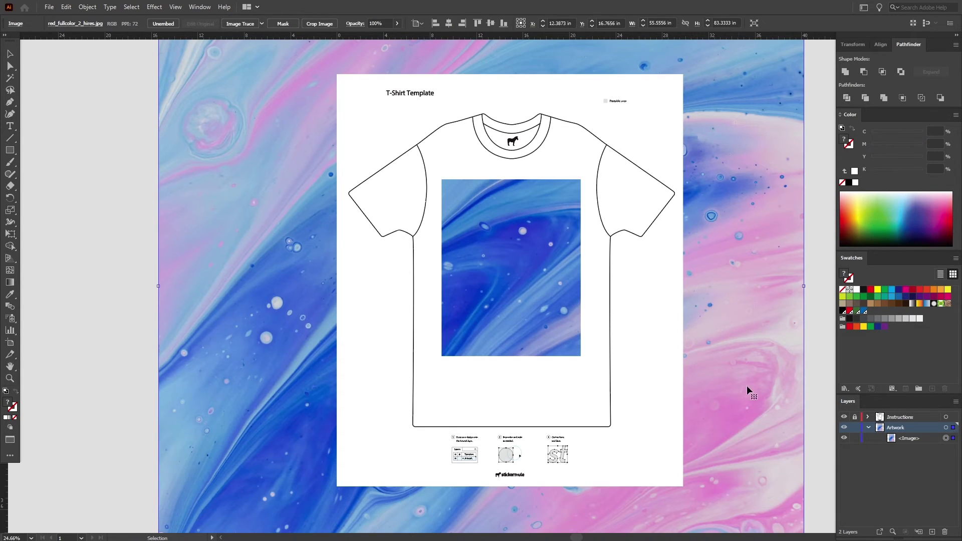
drag(804, 286, 318, 307)
drag(235, 296, 510, 280)
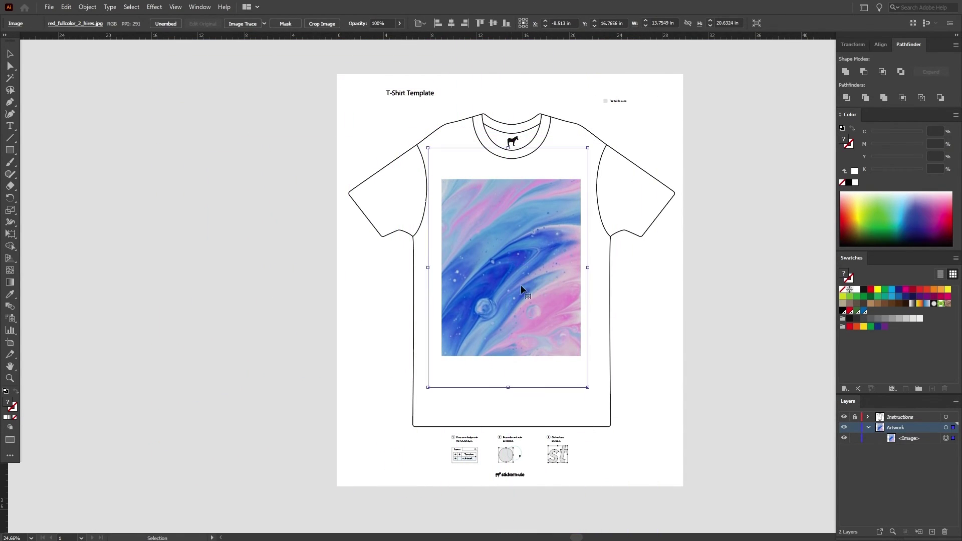